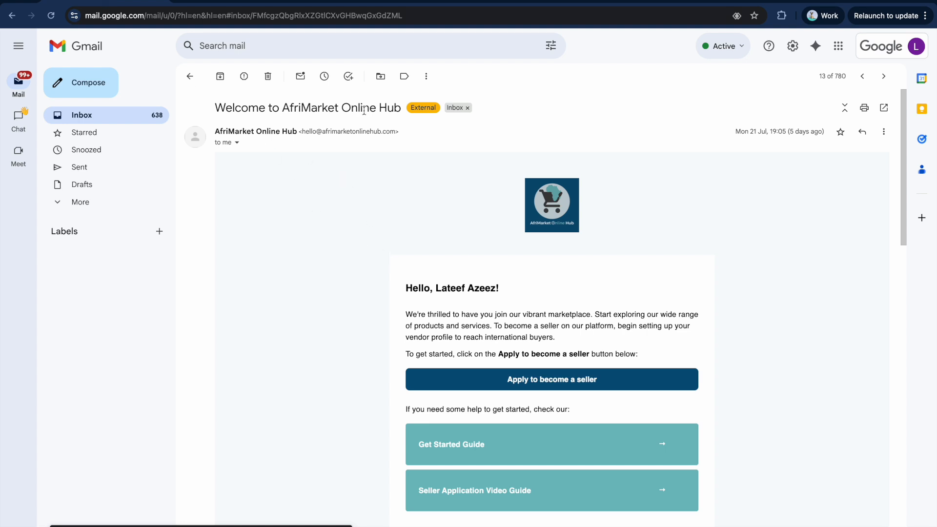
Follow the e-mail link to AfriMarket and start the seller application from the home page.
scroll(471, 312, "down", 2)
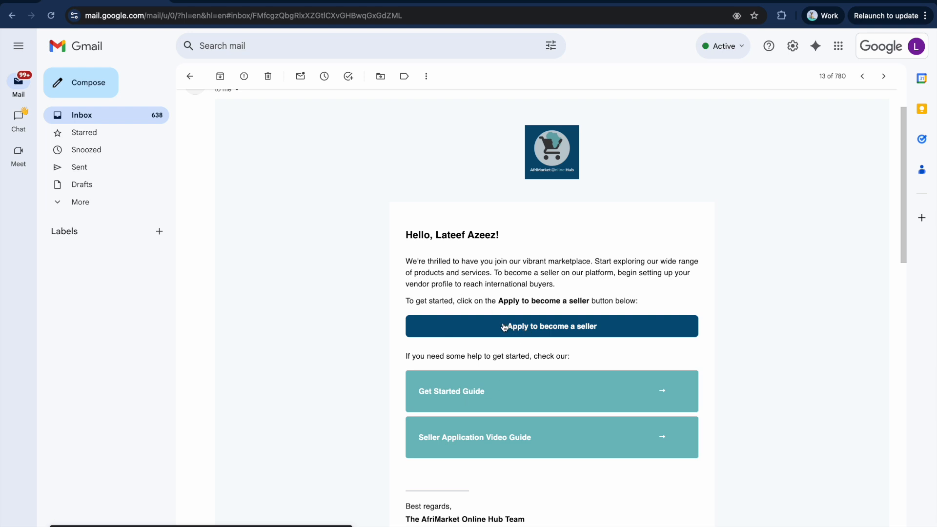
left_click(196, 0)
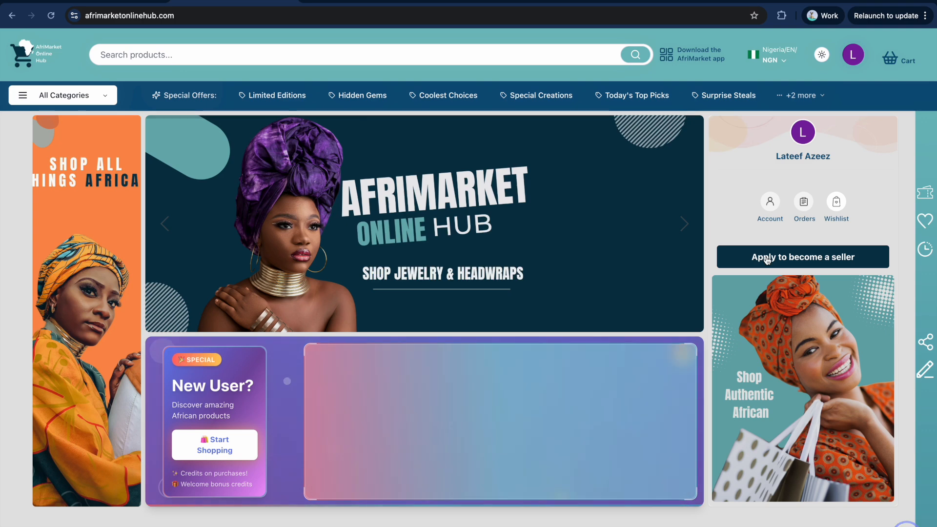
left_click(774, 259)
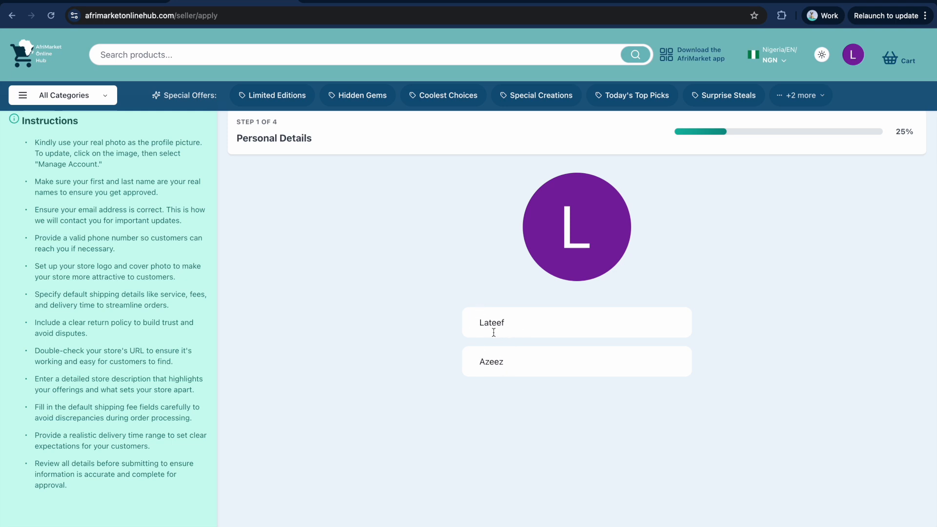
Leave the prefilled first and last names as they are and continue to Store Details.
left_click_drag(510, 324, 438, 318)
double_click(502, 366)
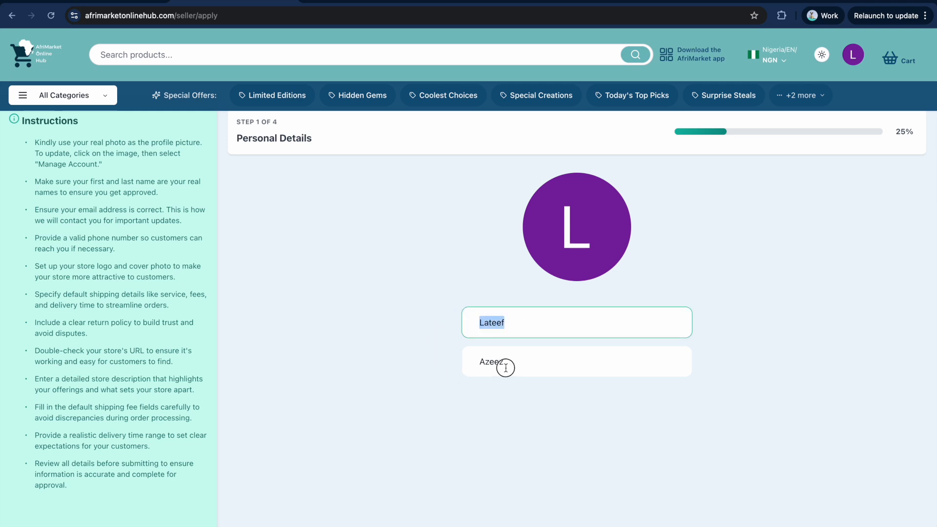
scroll(544, 379, "down", 3)
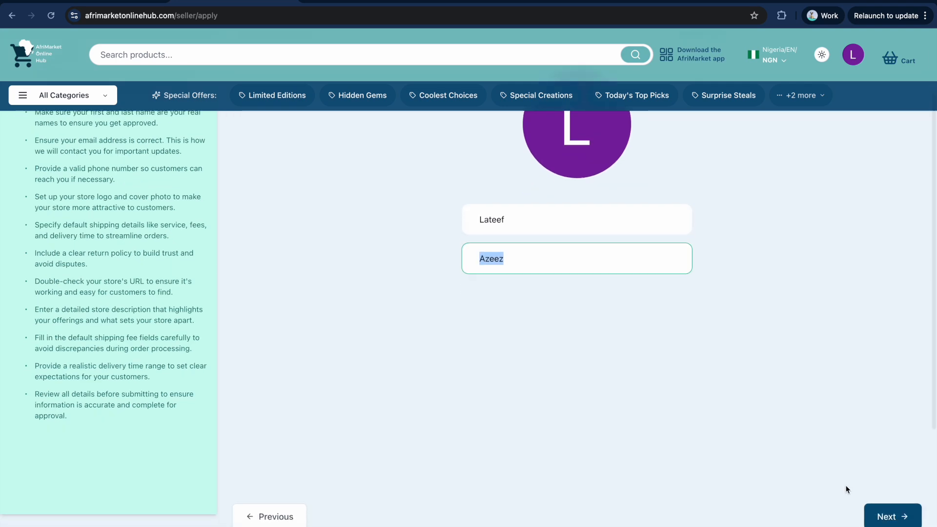
left_click(887, 519)
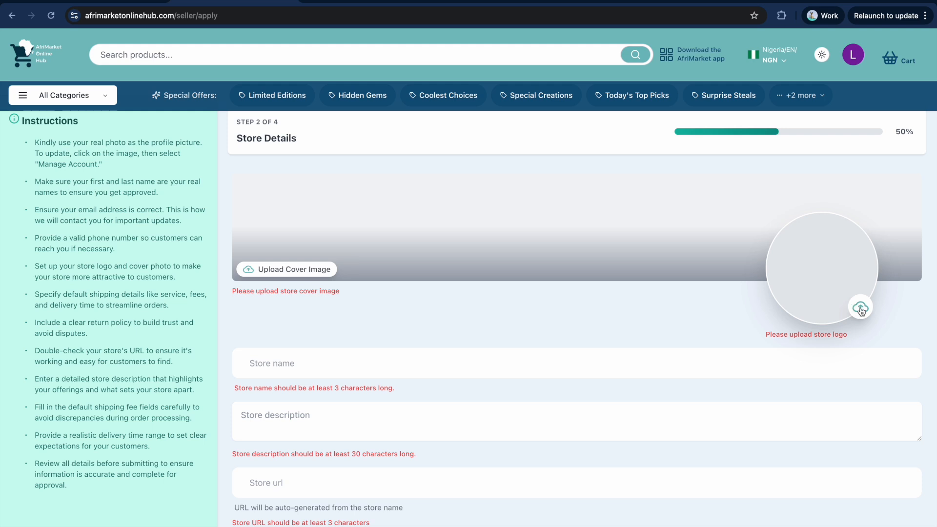
Upload the red Fashion Shop banner JPG as the store cover image.
left_click(290, 269)
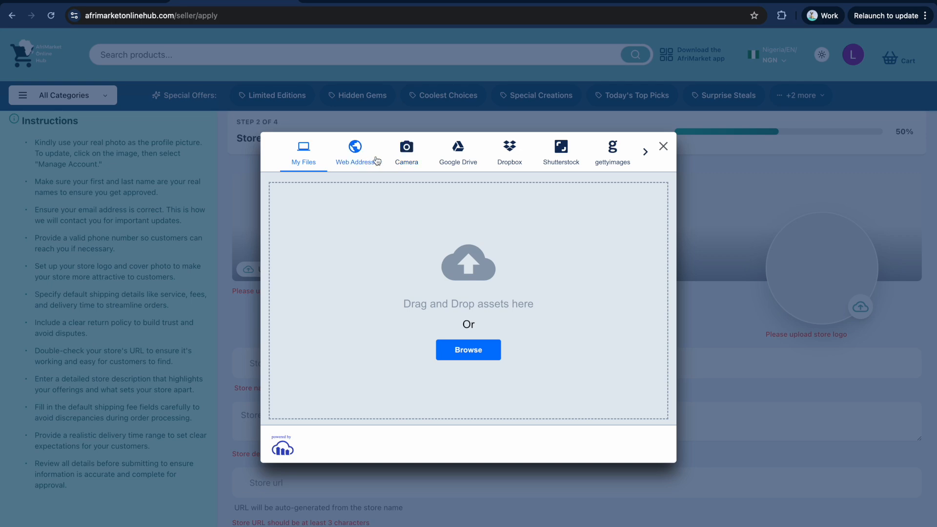
left_click(468, 354)
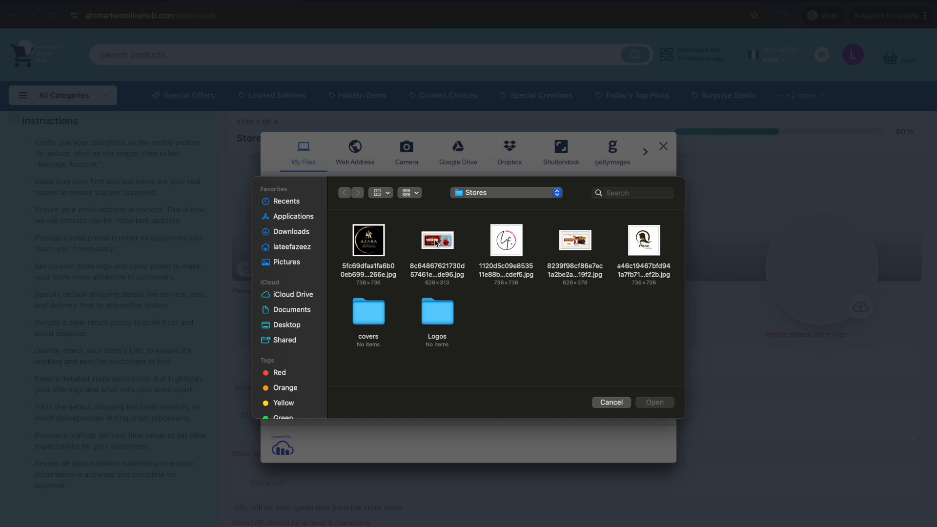
left_click(437, 243)
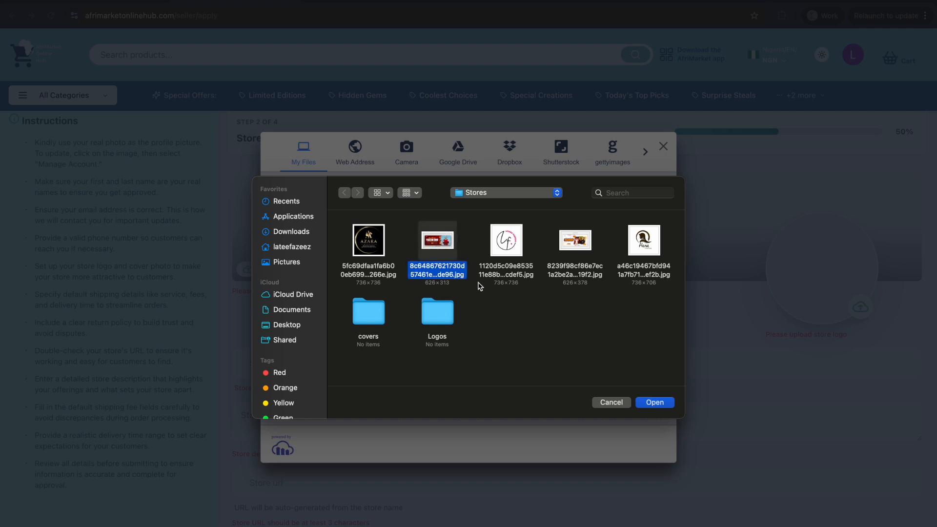
left_click(651, 403)
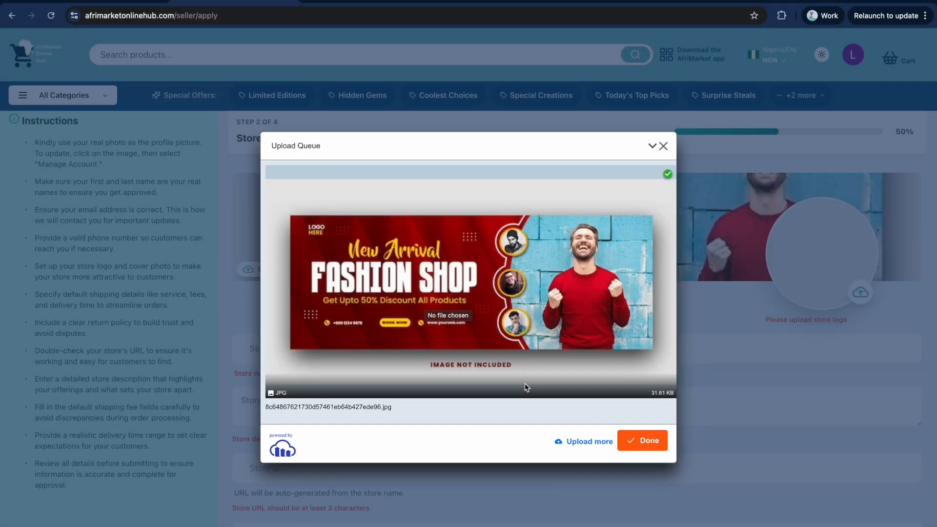
left_click(643, 442)
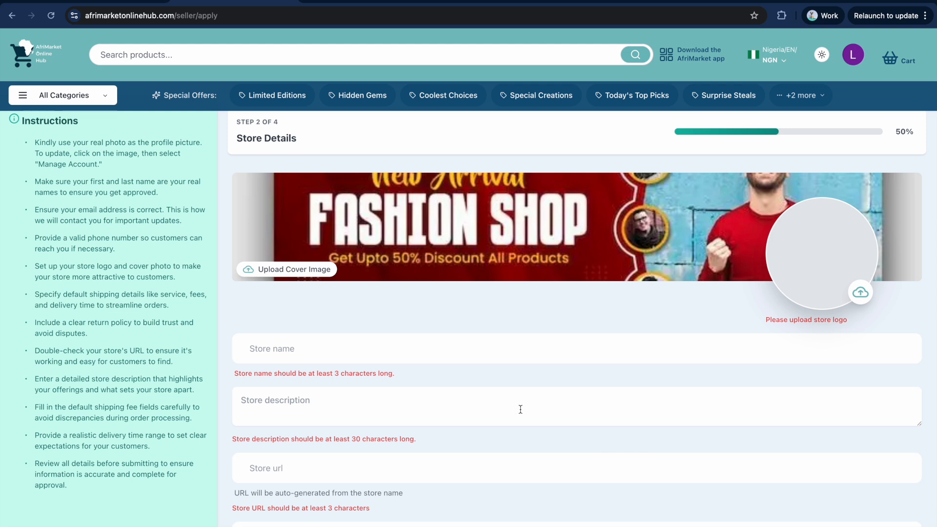
Upload the Lozara Fashion logo image as the store logo.
left_click(862, 293)
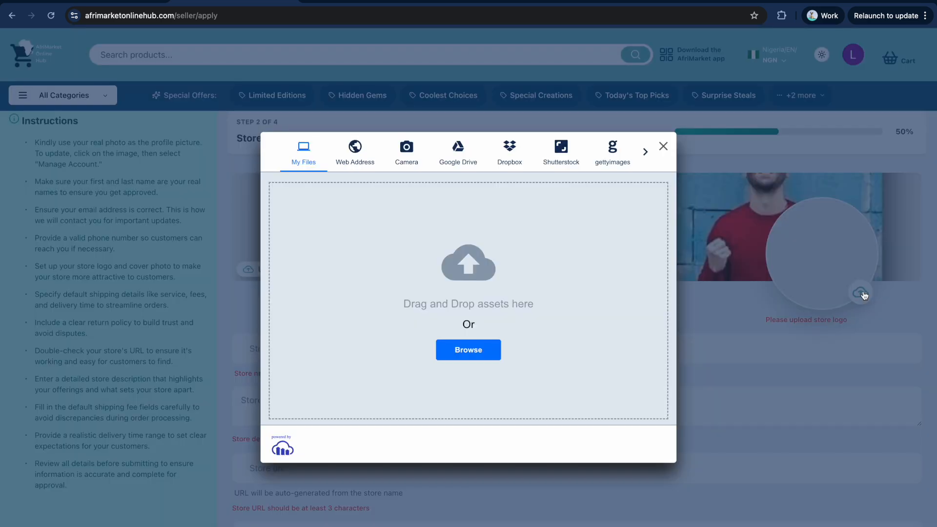
left_click(460, 351)
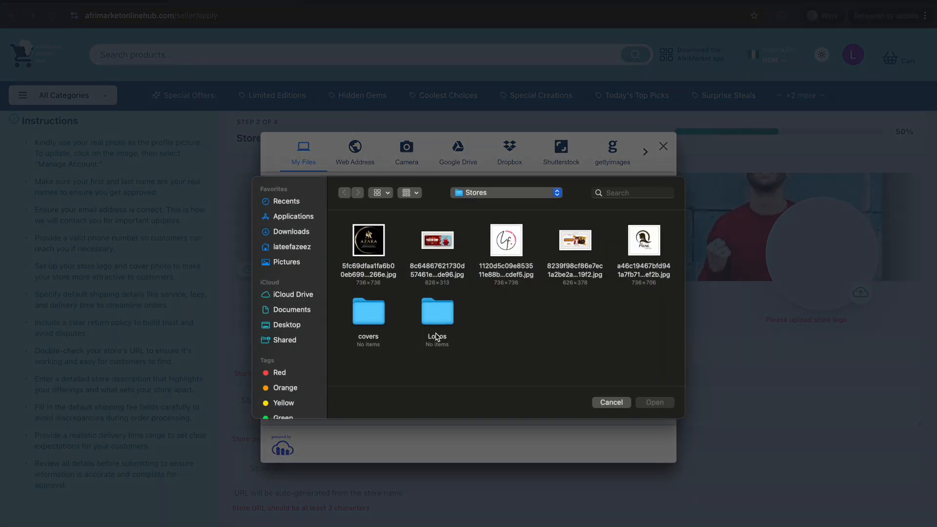
left_click(505, 242)
left_click(653, 402)
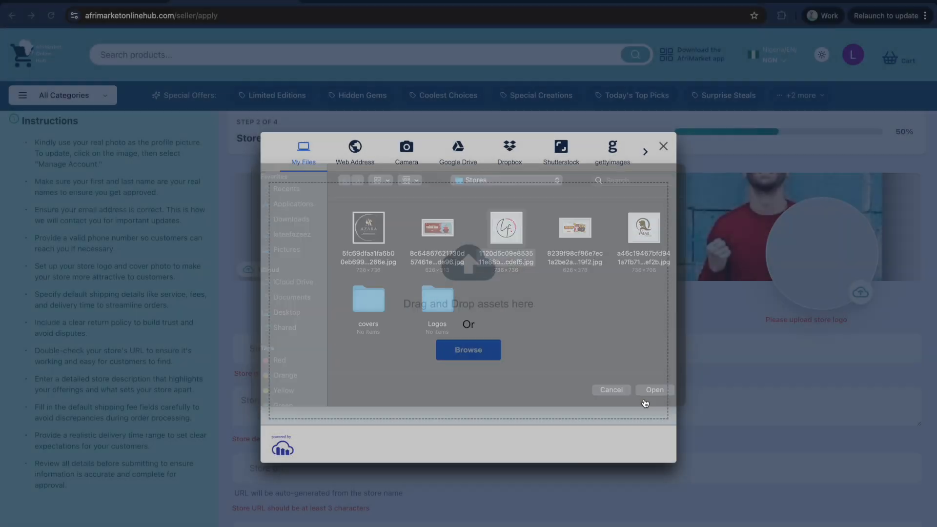
left_click(644, 440)
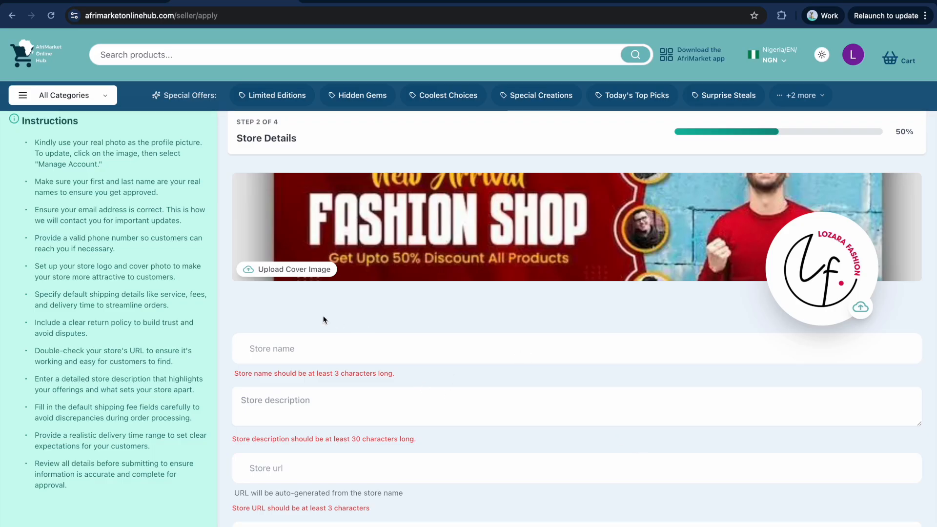
left_click(288, 348)
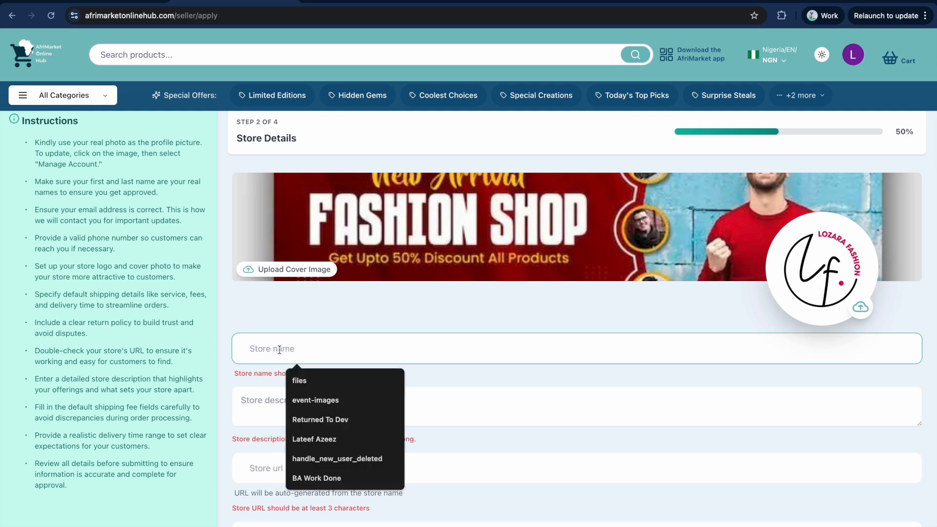
Autofill the name Vodi Fashion Store and describe it as a global store for men's and women's fashion.
type("Vodi Fashion Store")
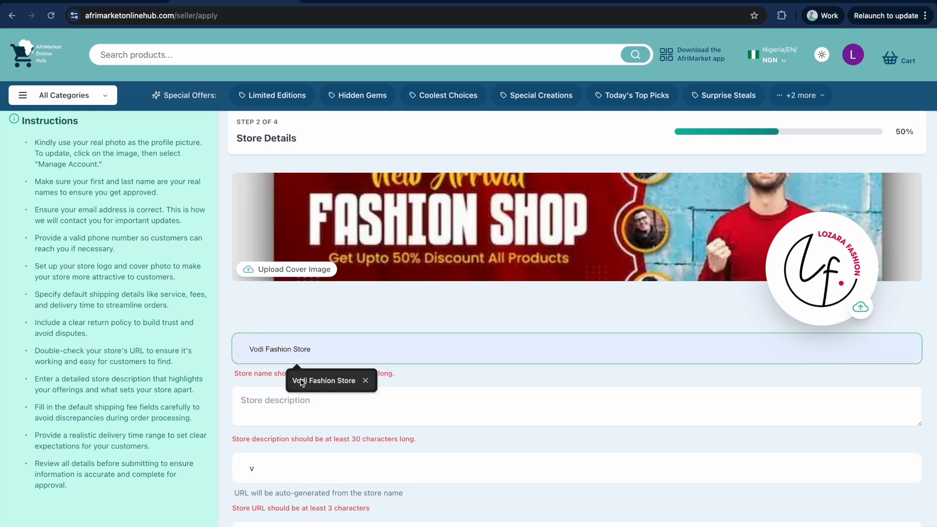
left_click(300, 380)
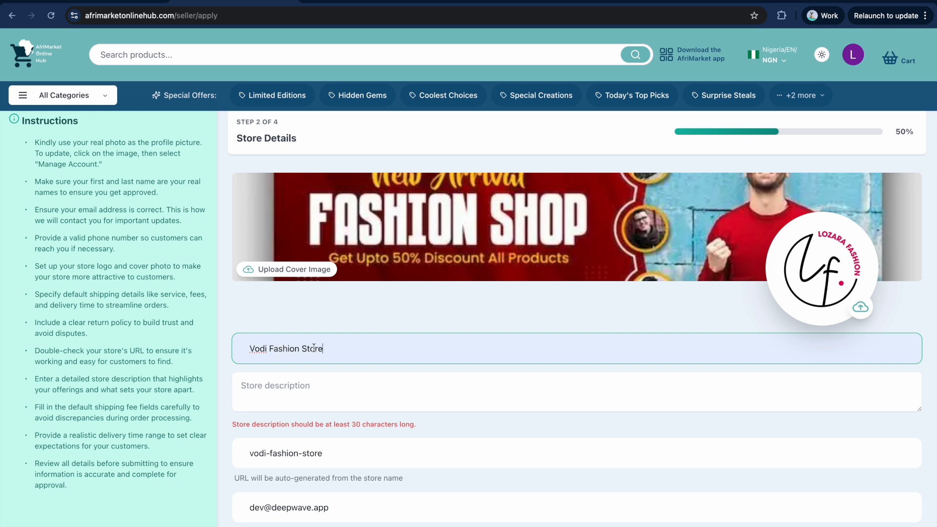
left_click(285, 390)
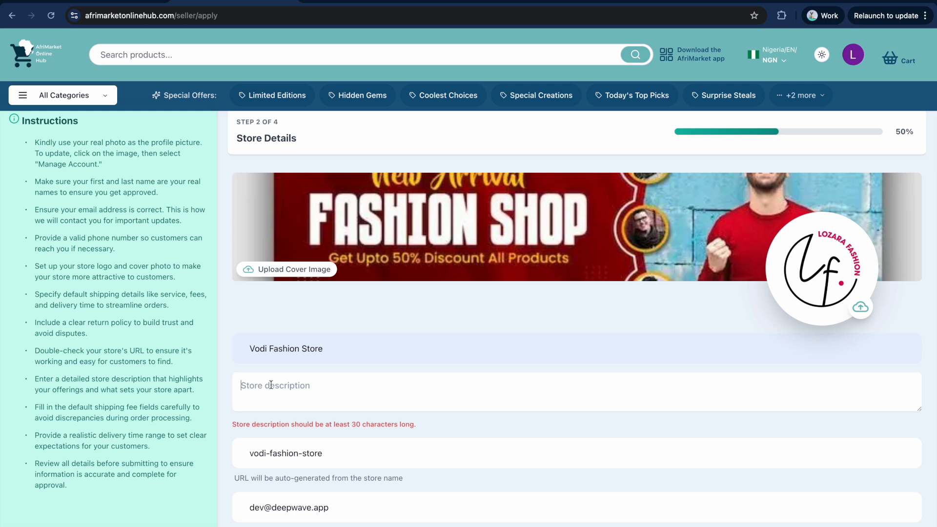
type("This is gl")
type("obal")
key("BackSpace")
key("BackSpace")
key("BackSpace")
key("BackSpace")
key("BackSpace")
key("BackSpace")
key("BackSpace")
type("a gloabl store that")
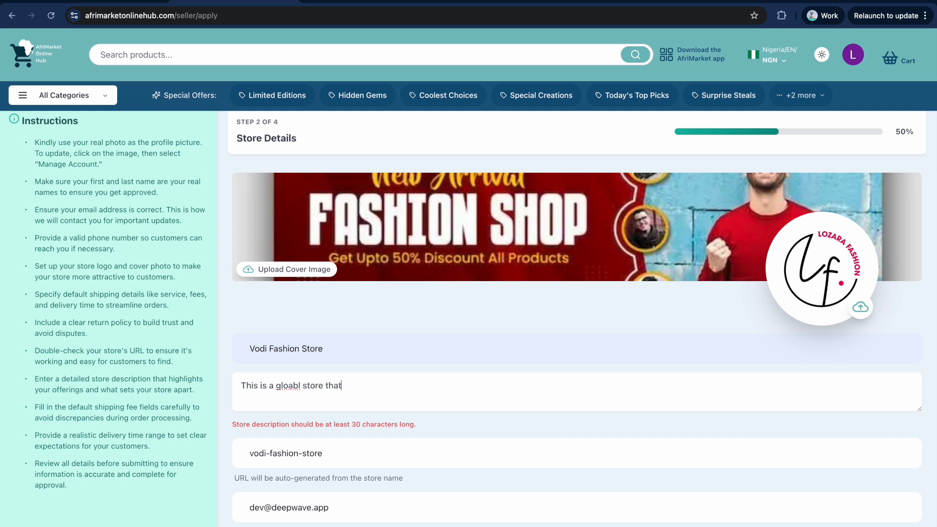
type(" caters men and w")
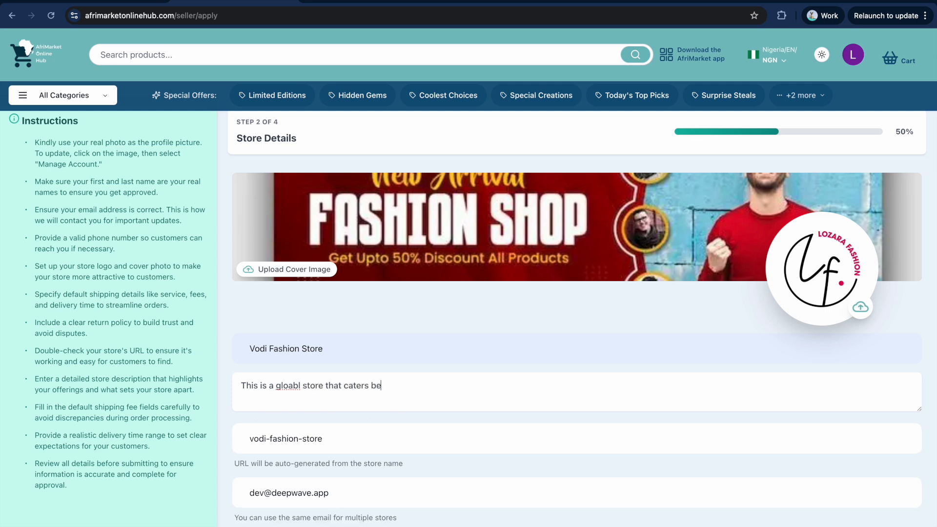
type("omen")
key("BackSpace")
key("BackSpace")
type("'s fashion needs")
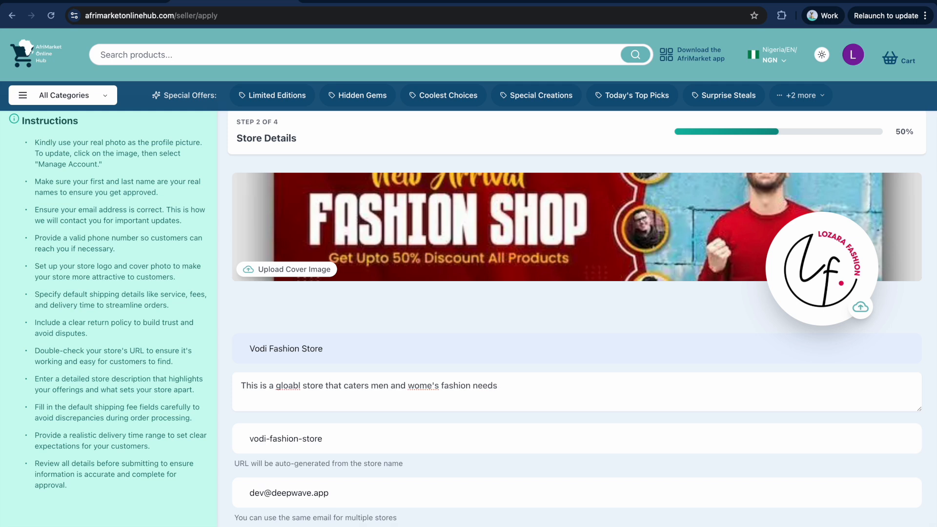
left_click(432, 385)
Fix the description typos, correcting 'gloabl' to 'global', and check the store name and URL.
type("n")
scroll(332, 426, "down", 2)
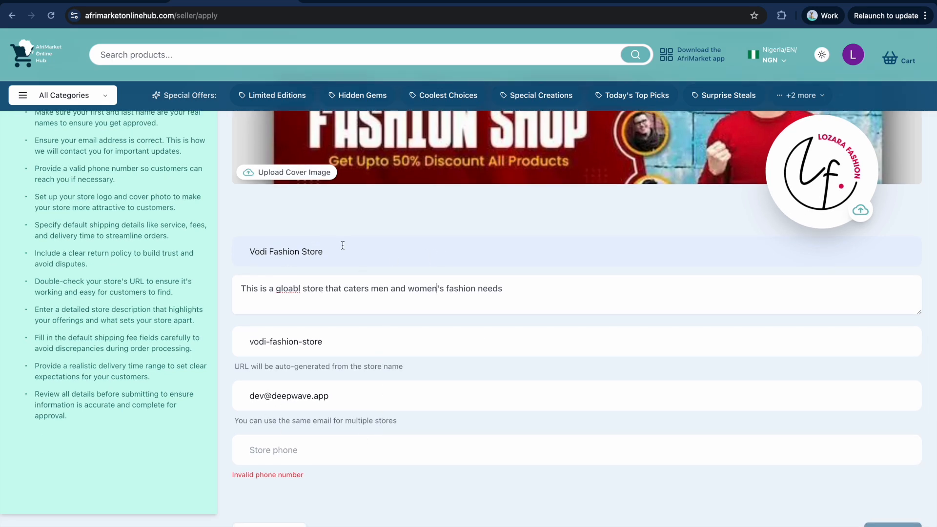
left_click_drag(332, 251, 247, 250)
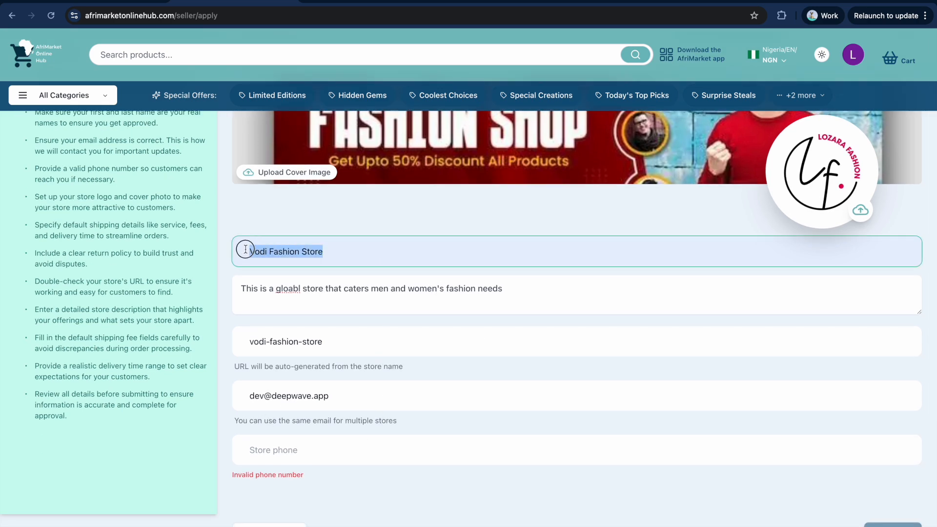
left_click_drag(323, 343, 234, 342)
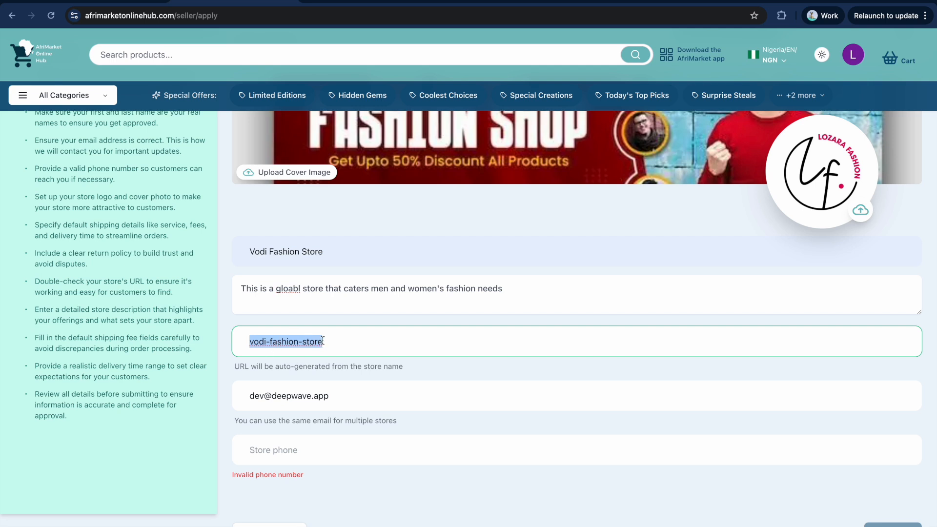
left_click(339, 395)
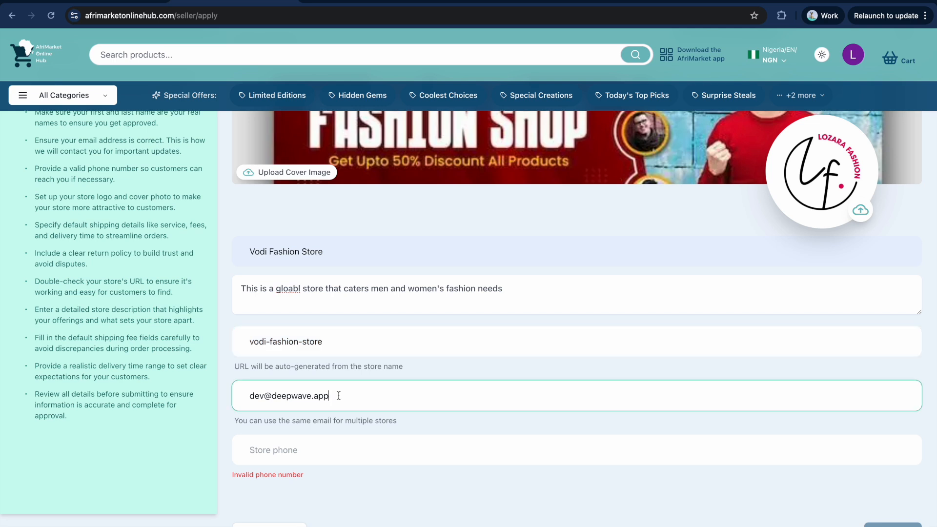
right_click(288, 288)
left_click(299, 281)
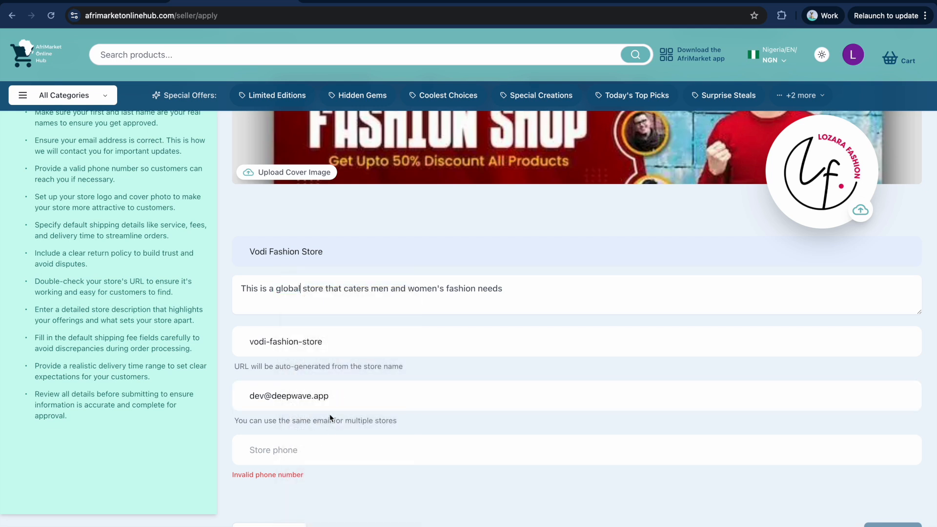
Confirm the store contact e-mail, enter the store phone number, and proceed to Shipping Details.
left_click(335, 396)
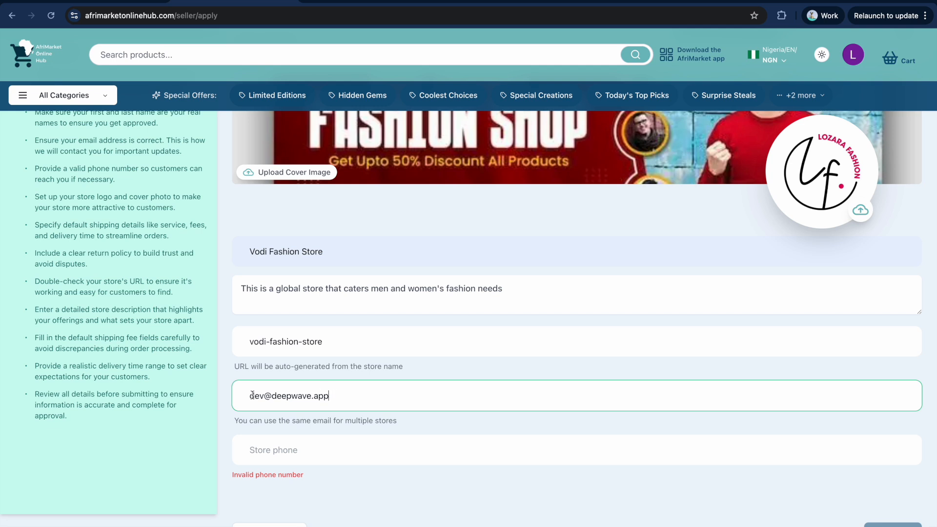
left_click_drag(363, 397, 220, 396)
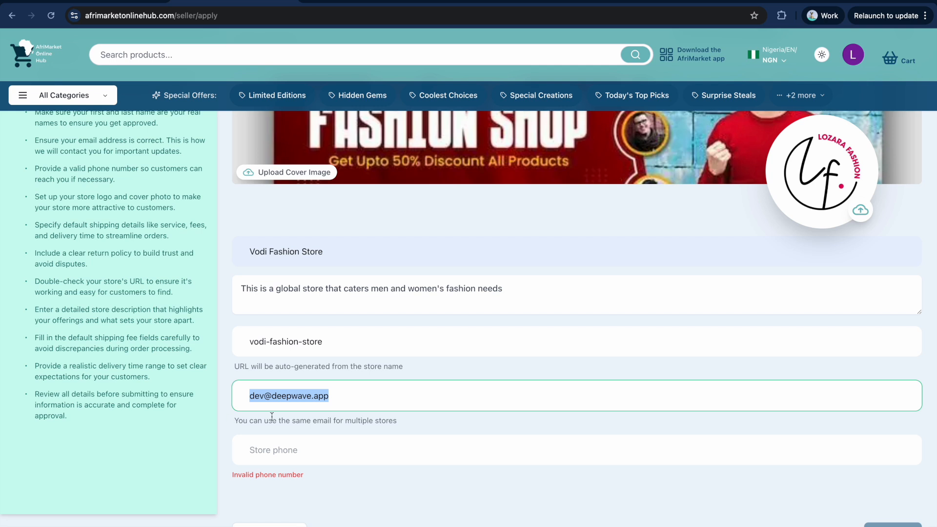
left_click(291, 450)
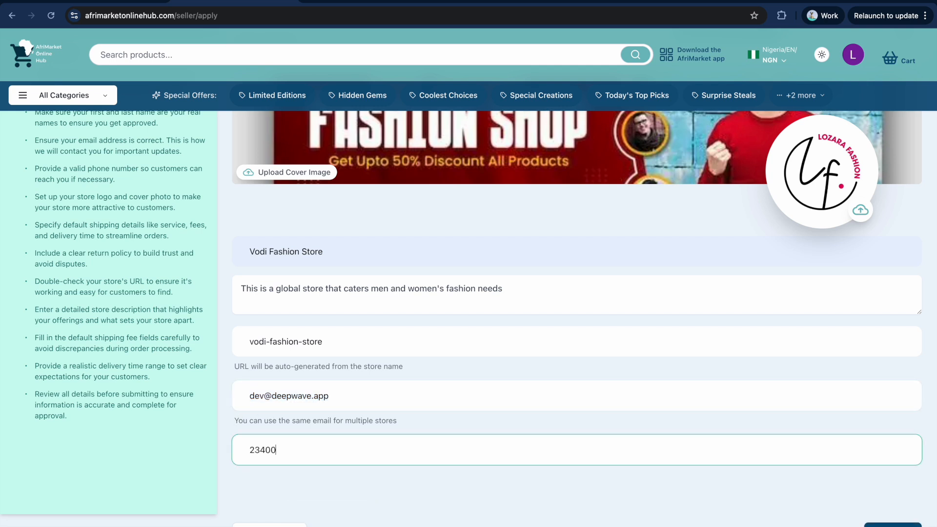
scroll(373, 423, "down", 2)
scroll(373, 422, "up", 3)
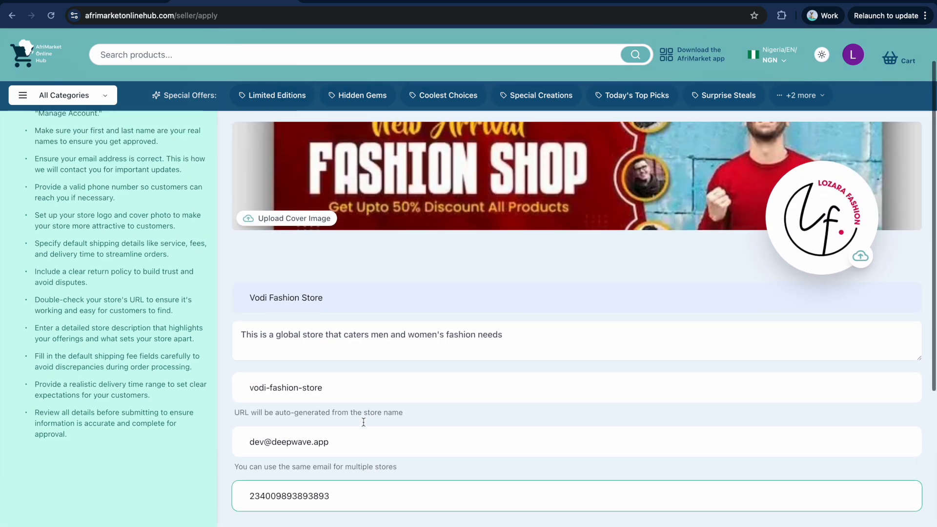
scroll(415, 382, "down", 3)
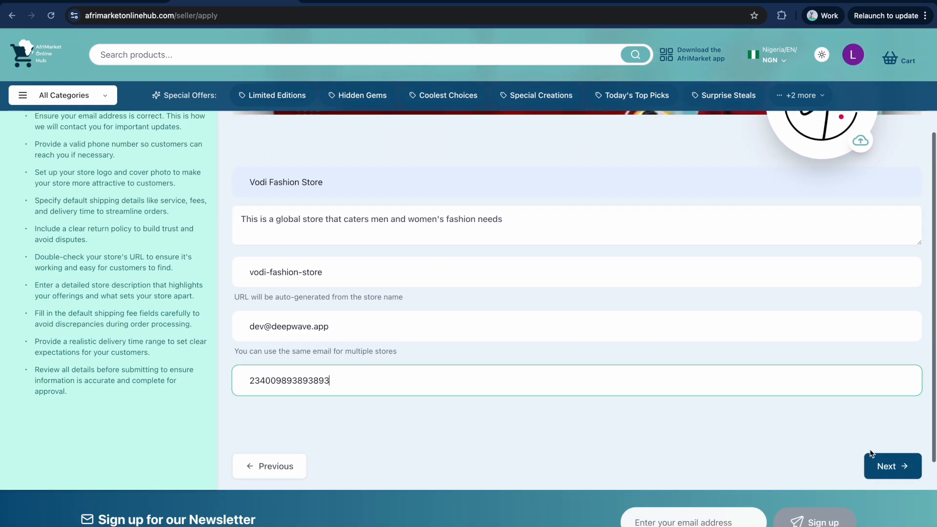
left_click(889, 467)
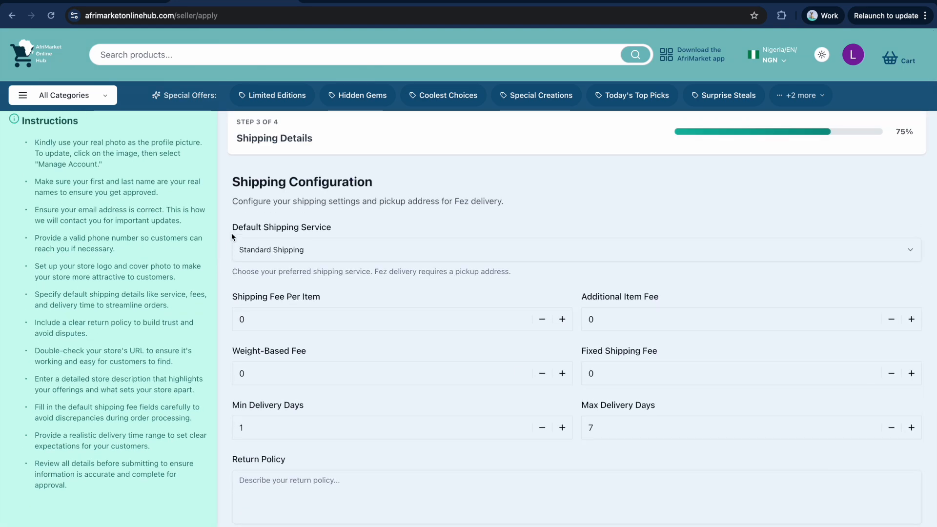
Pick Fez Delivery from the Default Shipping Service dropdown.
left_click(312, 257)
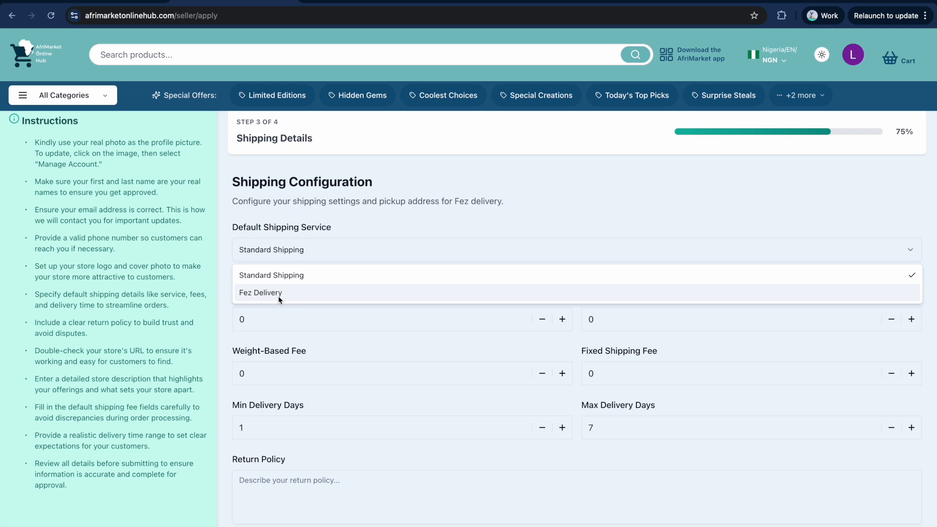
left_click(253, 293)
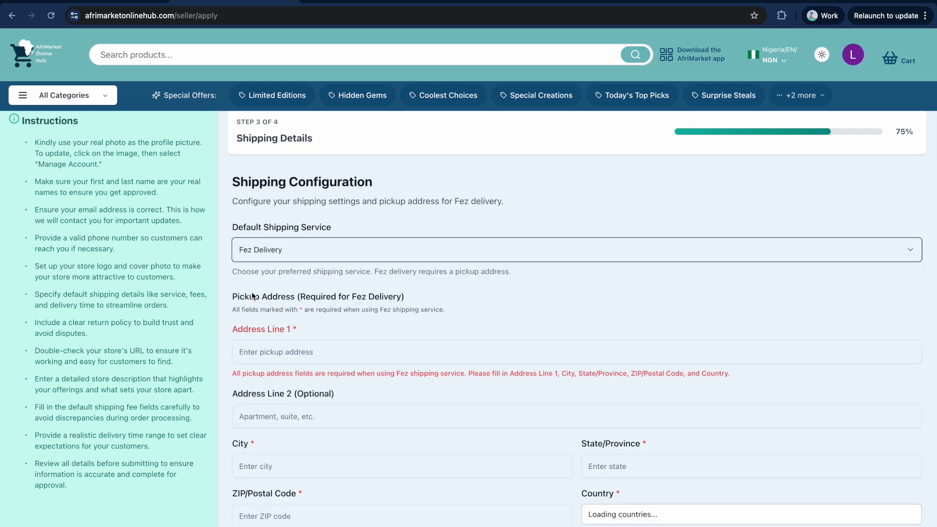
Enter the pickup street address in Address Line 1.
left_click(278, 352)
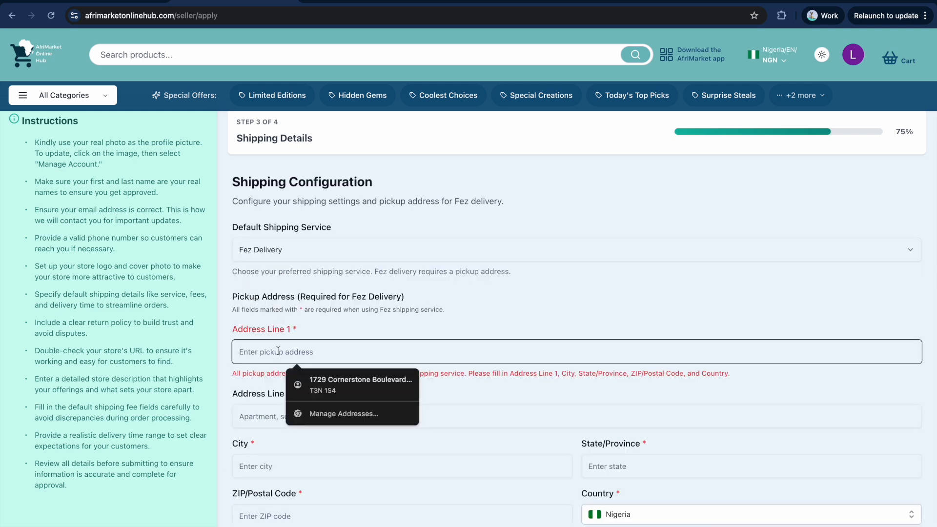
type("$2")
key("BackSpace")
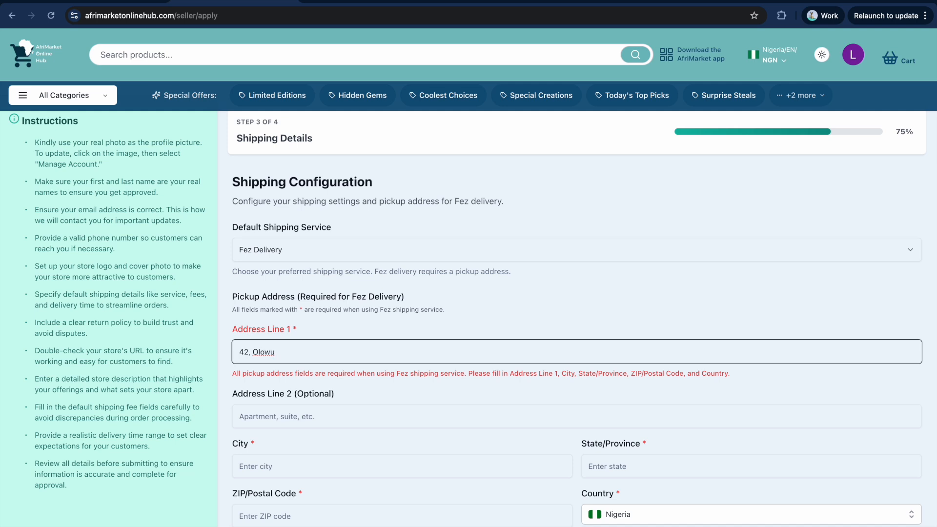
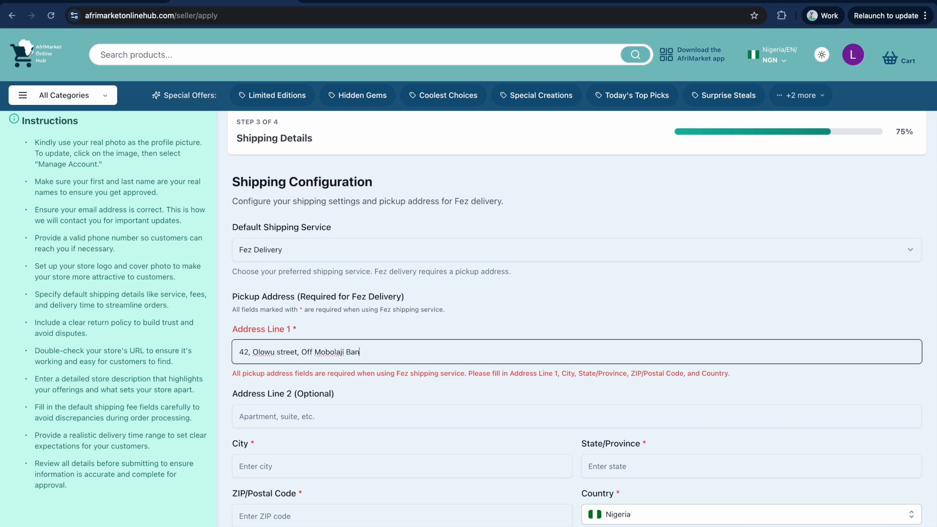
left_click(268, 418)
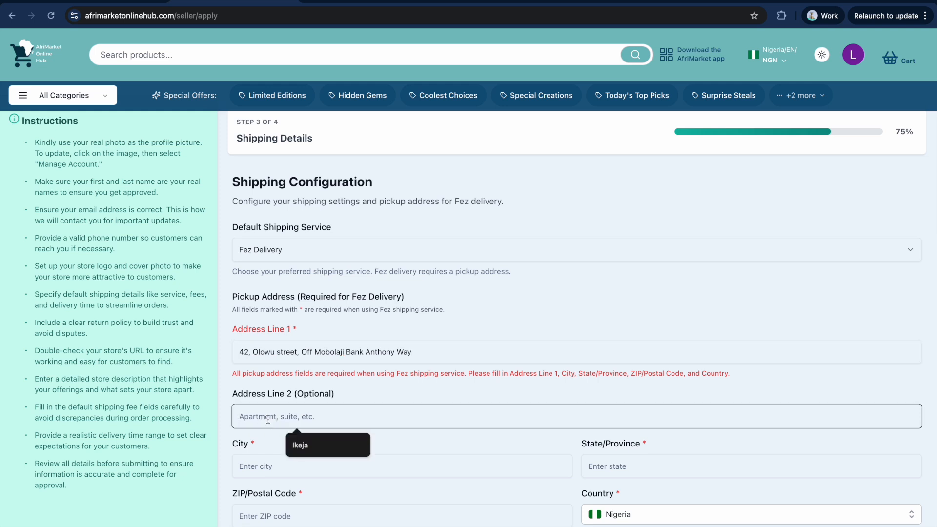
Fill in pickup city Ikeja, state Lagos, ZIP 90001 and country Nigeria.
scroll(269, 412, "down", 2)
left_click(272, 401)
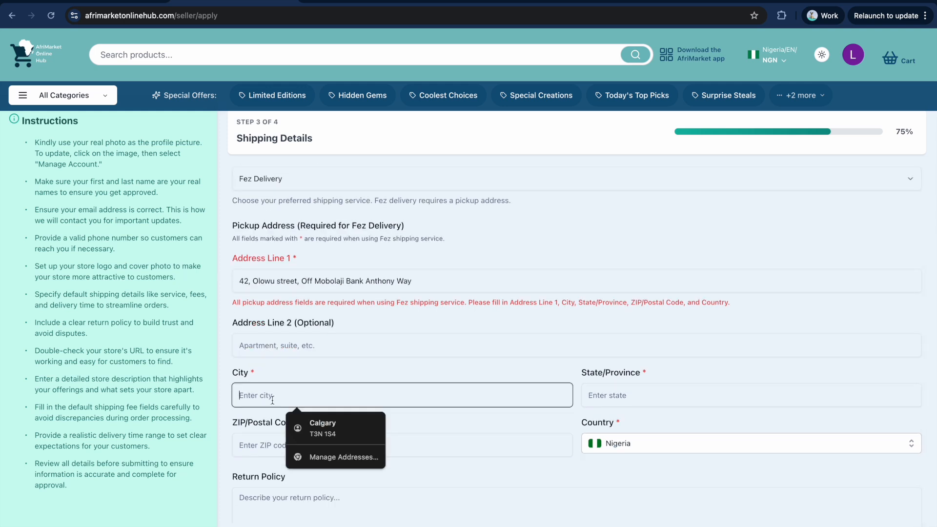
type("Ikeja")
key("Tab")
type("Lagos")
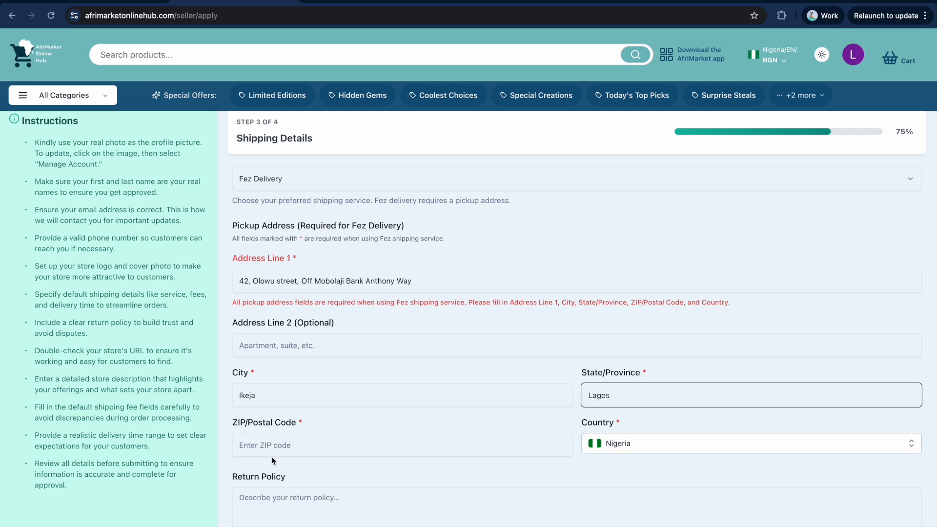
left_click(272, 448)
type("900")
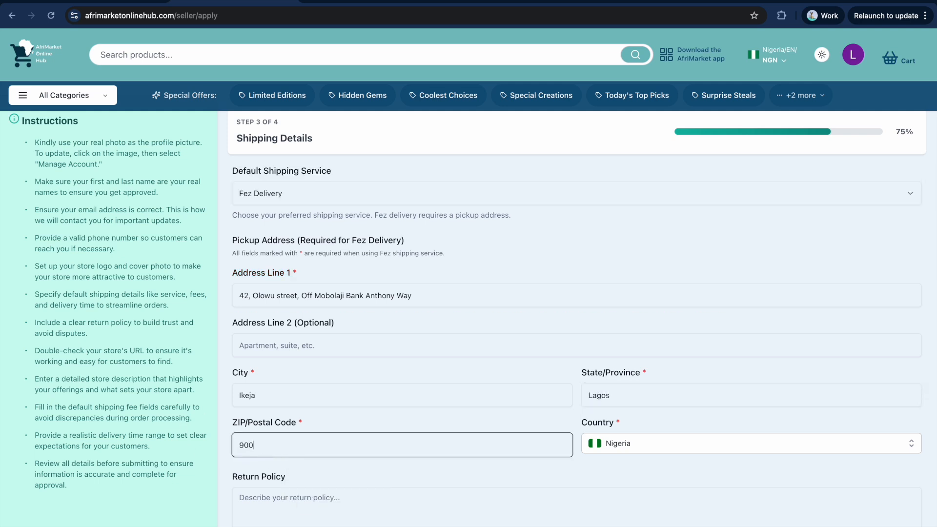
type("01")
left_click(630, 442)
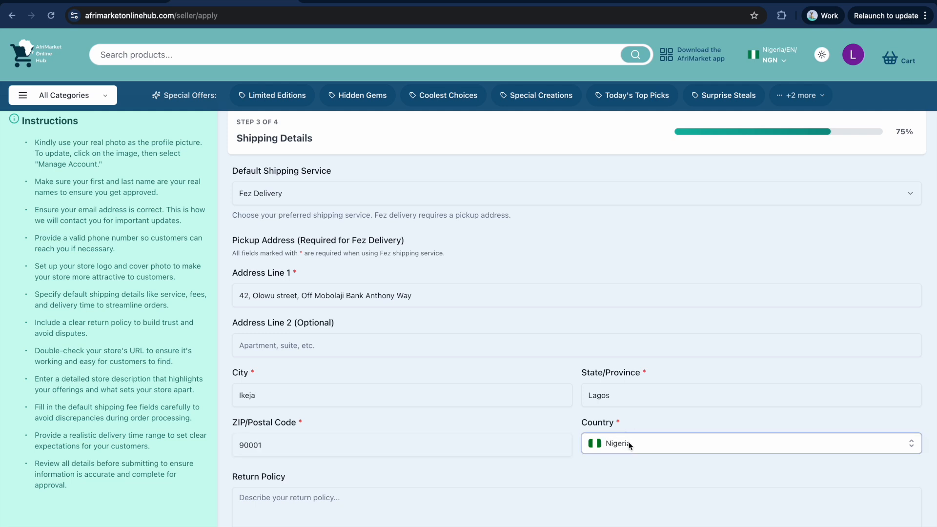
left_click(612, 482)
Set the return policy to 'Return in 14 days'.
left_click(303, 505)
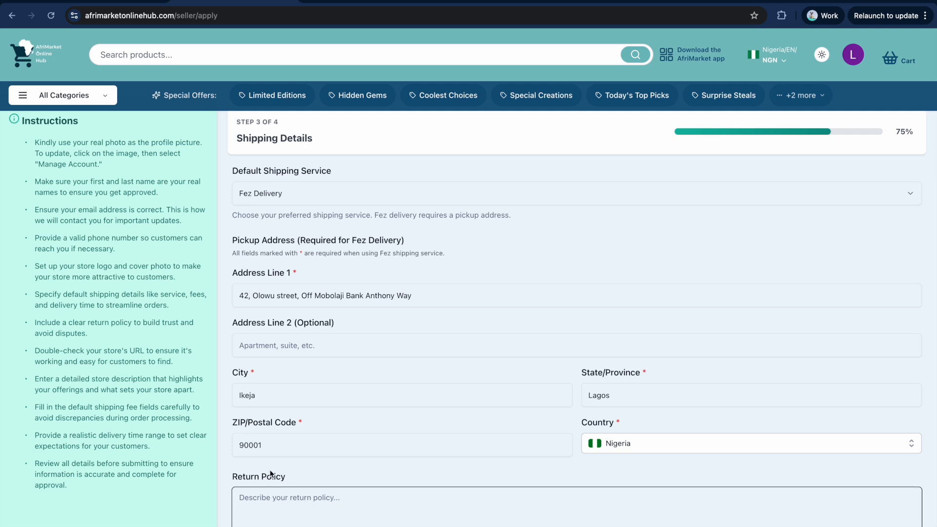
type("return")
key("BackSpace")
key("BackSpace")
key("BackSpace")
key("BackSpace")
key("BackSpace")
key("BackSpace")
type("return")
key("BackSpace")
key("BackSpace")
key("BackSpace")
key("BackSpace")
key("BackSpace")
key("BackSpace")
type("Return in 14 days")
Submit the application with Create Store, then go to the Gmail inbox.
scroll(488, 418, "down", 3)
scroll(496, 410, "up", 3)
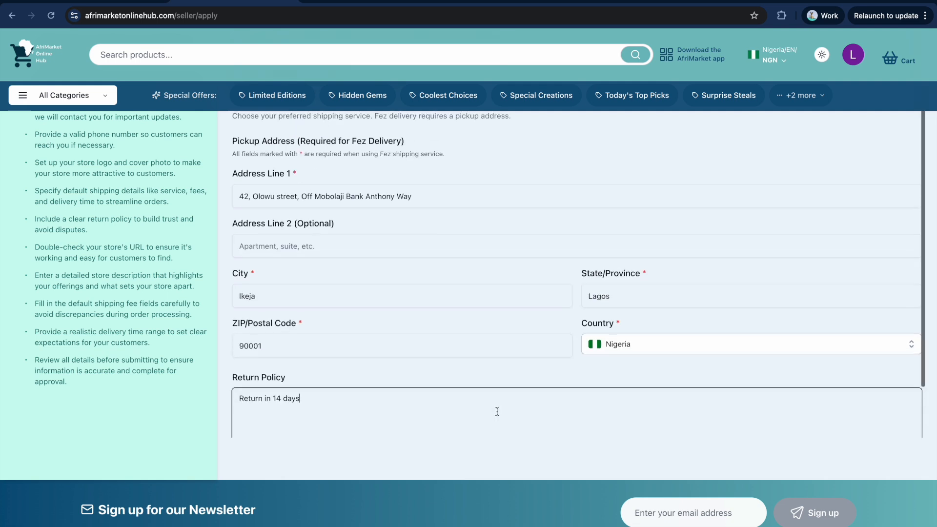
scroll(495, 411, "down", 3)
scroll(541, 413, "up", 1)
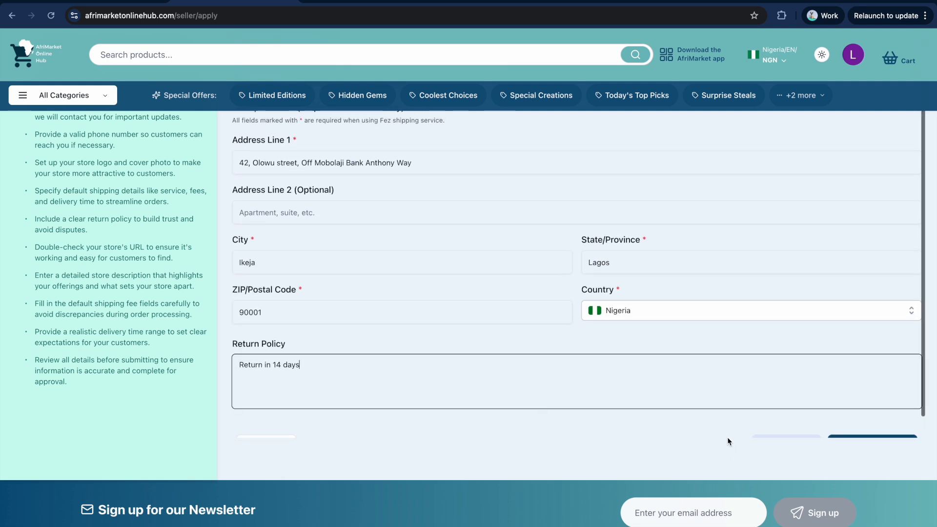
scroll(707, 410, "down", 1)
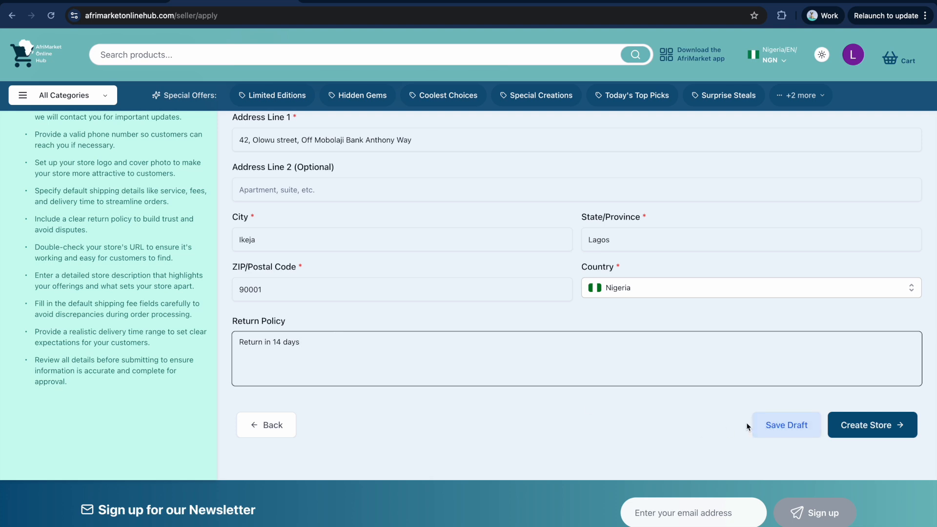
left_click(865, 429)
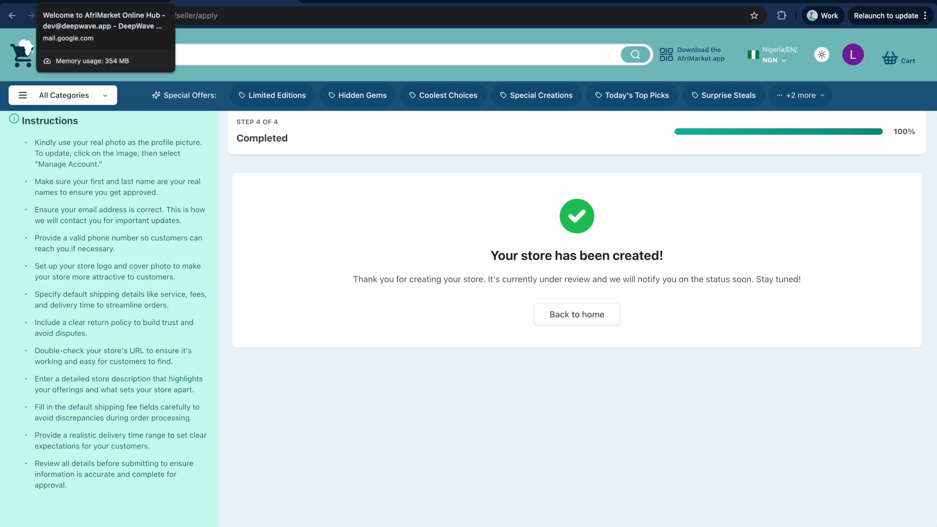
left_click(97, 2)
left_click(90, 120)
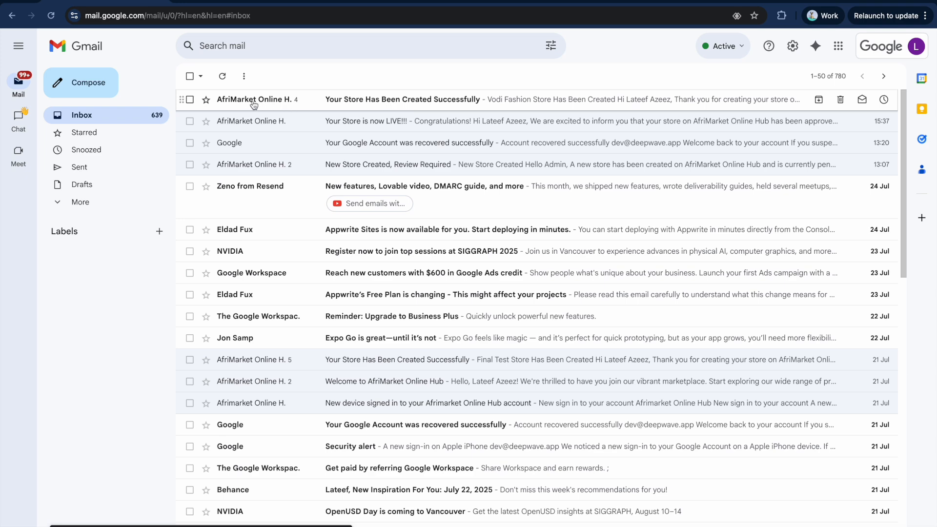
Read the 'Your Store Has Been Created Successfully' e-mail, then return to the AfriMarket home page.
left_click(392, 102)
left_click(221, 377)
scroll(327, 359, "down", 5)
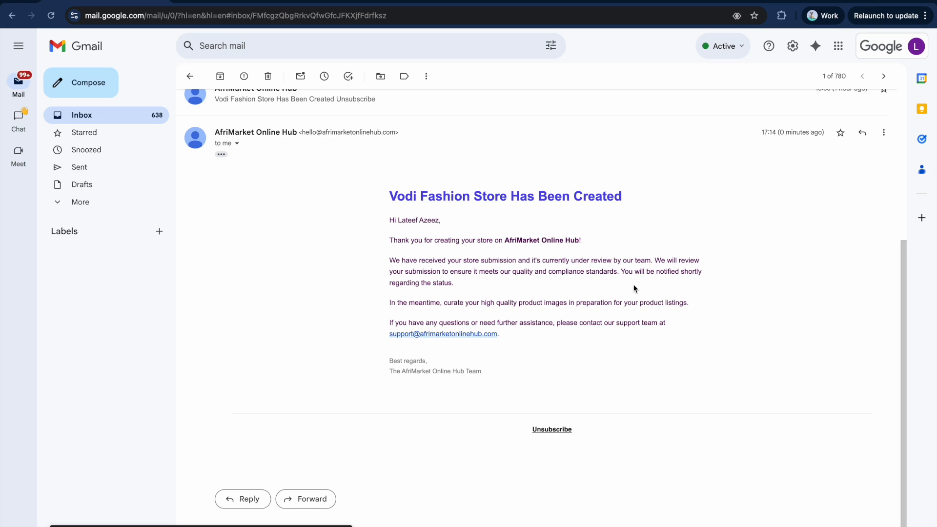
left_click_drag(625, 270, 457, 291)
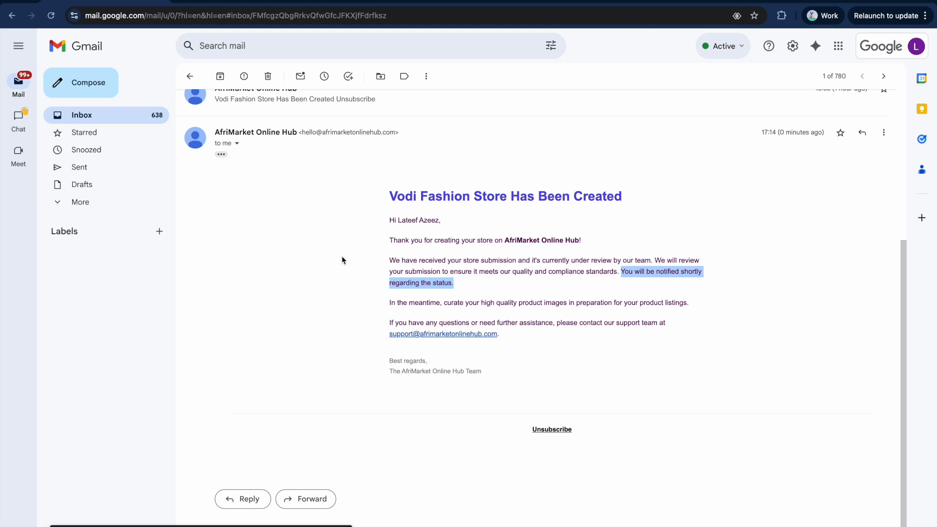
left_click(220, 1)
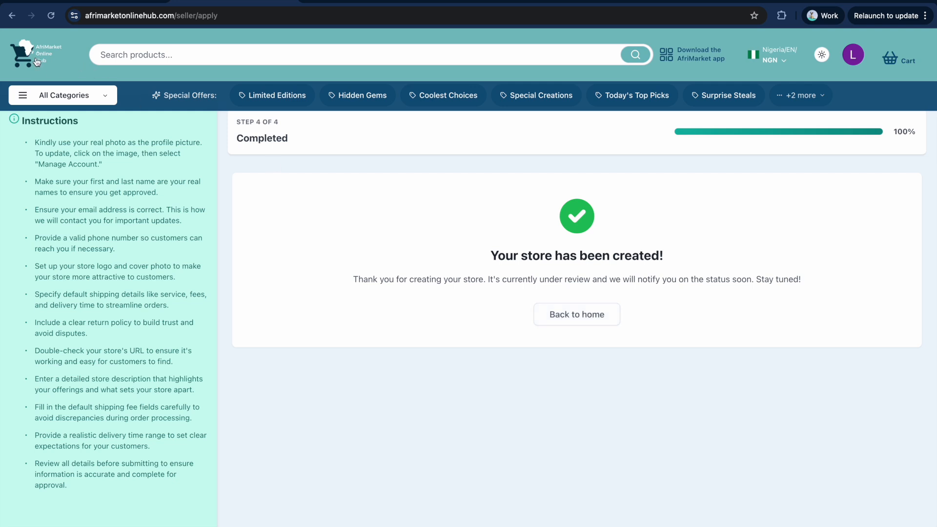
left_click(561, 319)
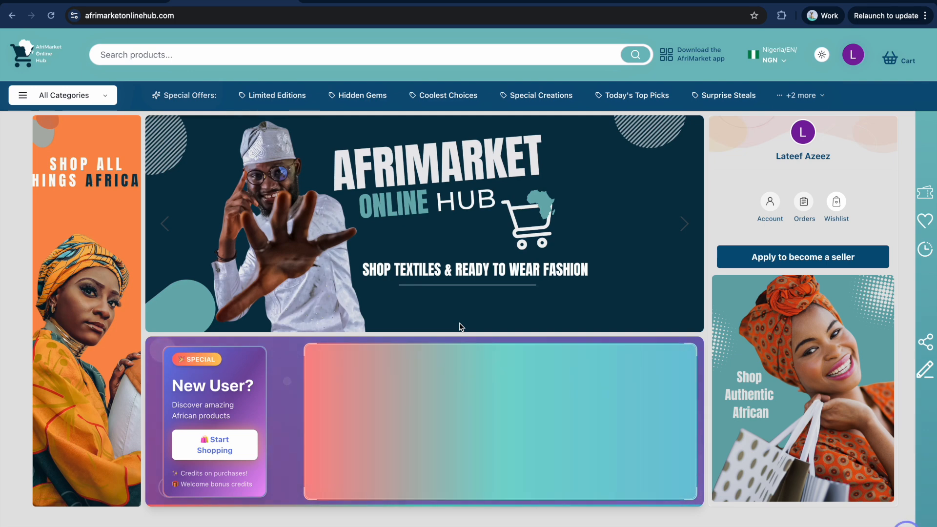
Reload the home page and open the View Pending Store Approval page.
left_click(51, 16)
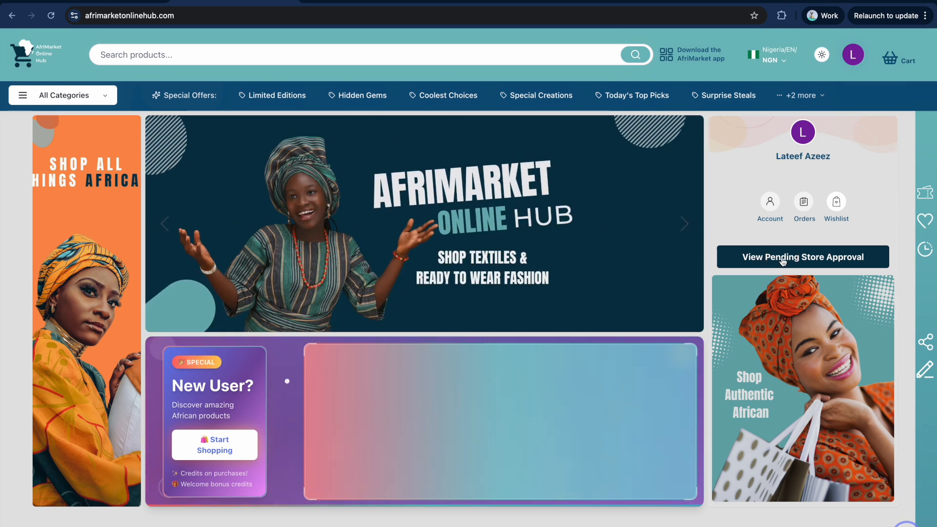
left_click(782, 262)
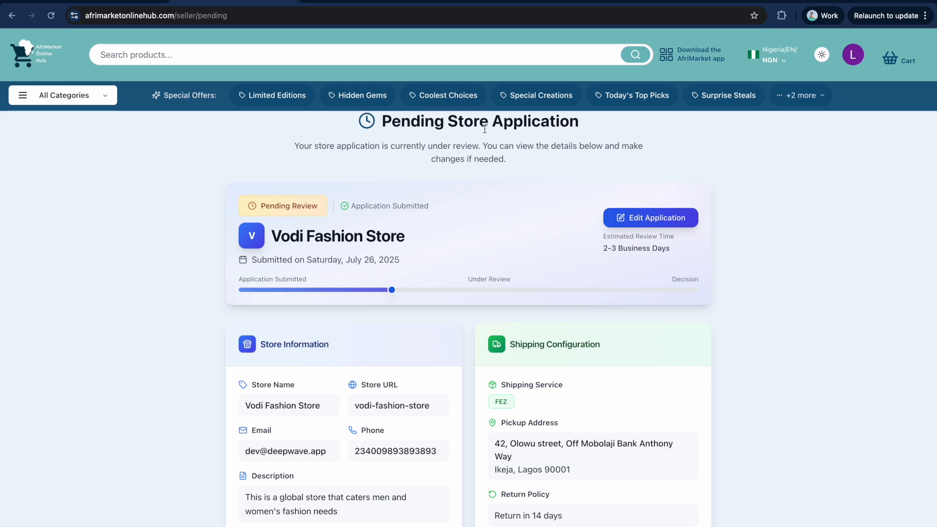
left_click_drag(273, 237, 409, 236)
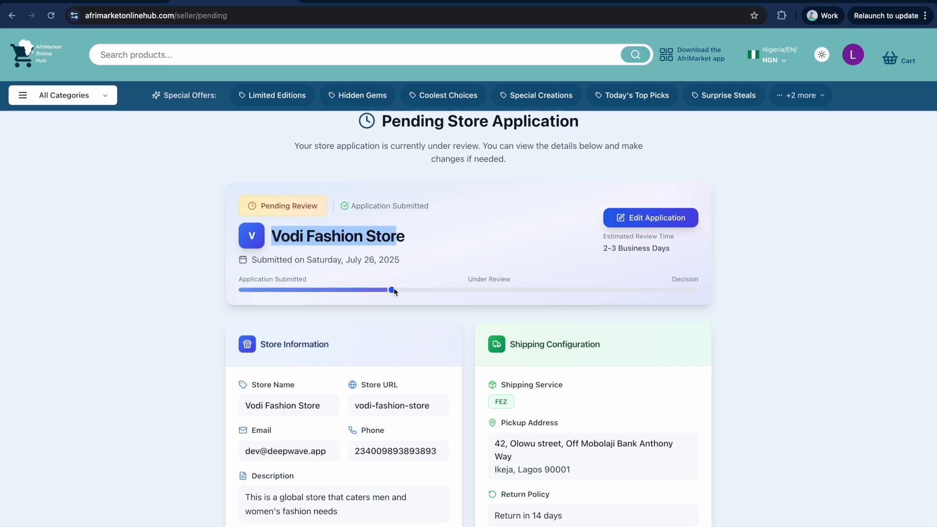
scroll(342, 343, "down", 2)
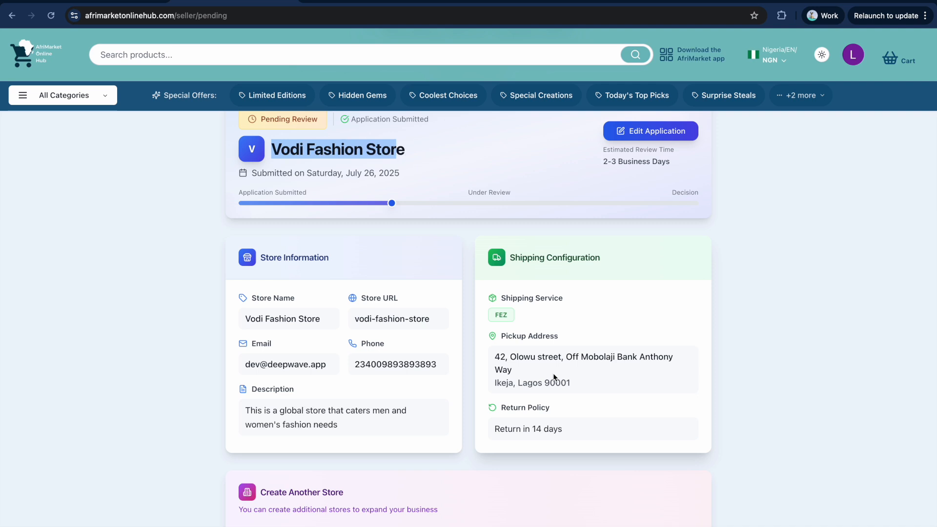
scroll(560, 312, "down", 4)
scroll(428, 311, "down", 2)
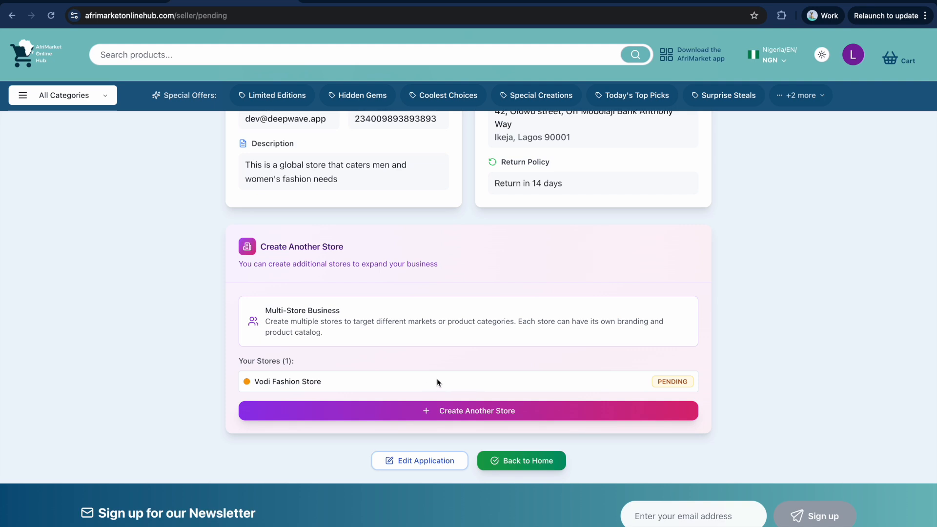
scroll(433, 387, "up", 7)
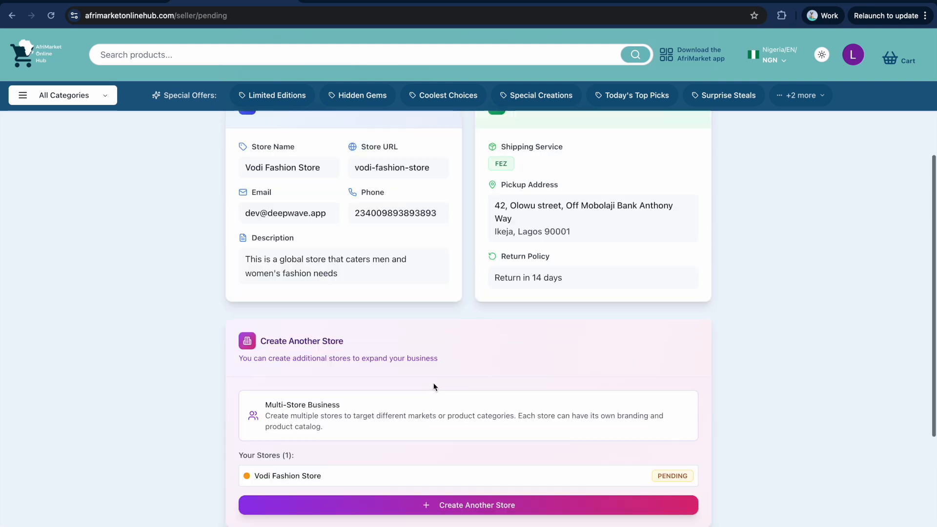
scroll(432, 383, "down", 5)
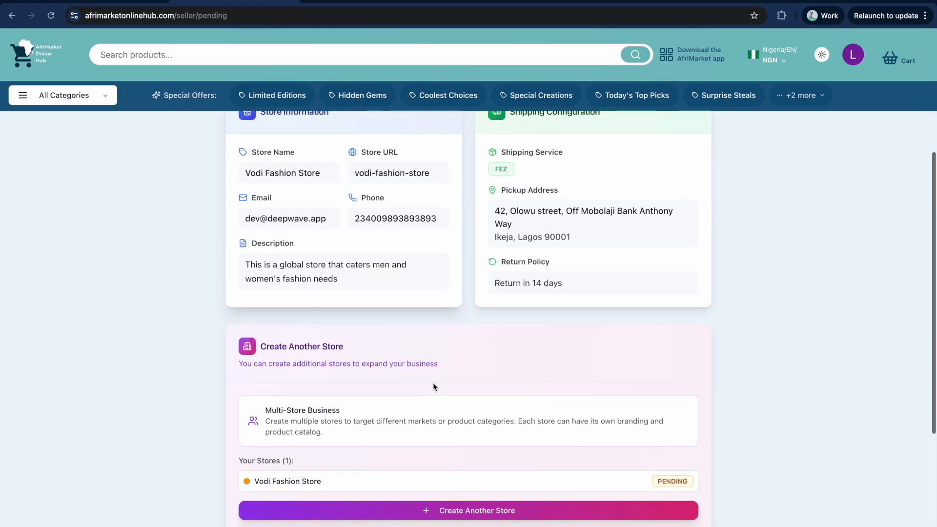
scroll(432, 383, "up", 5)
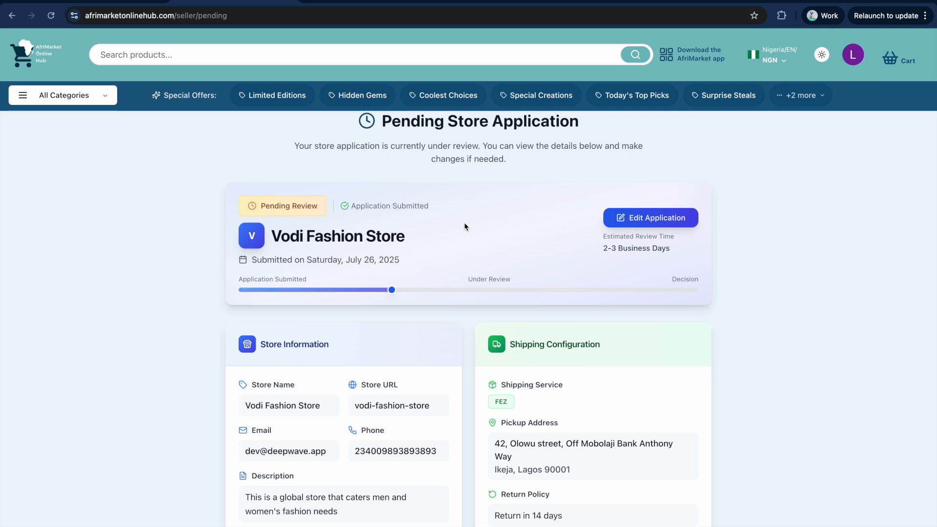
scroll(471, 231, "down", 8)
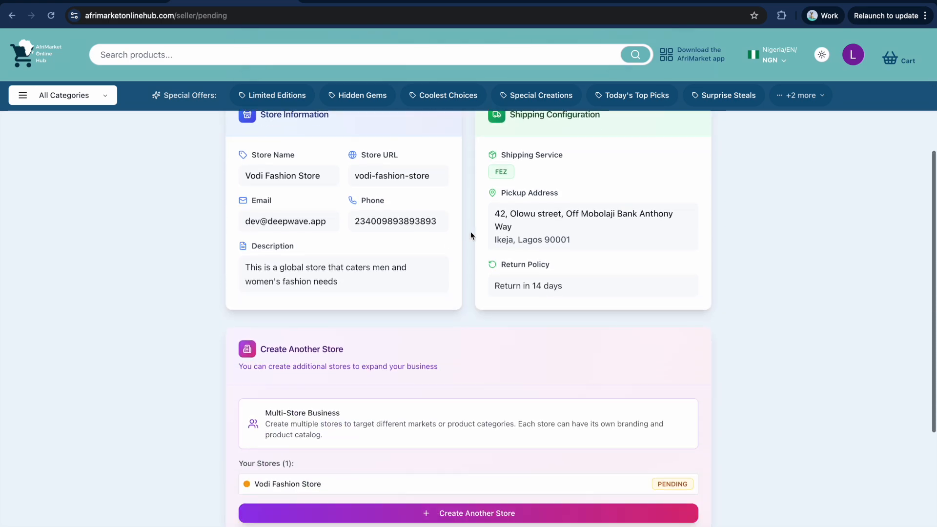
scroll(471, 235, "down", 2)
scroll(470, 235, "up", 14)
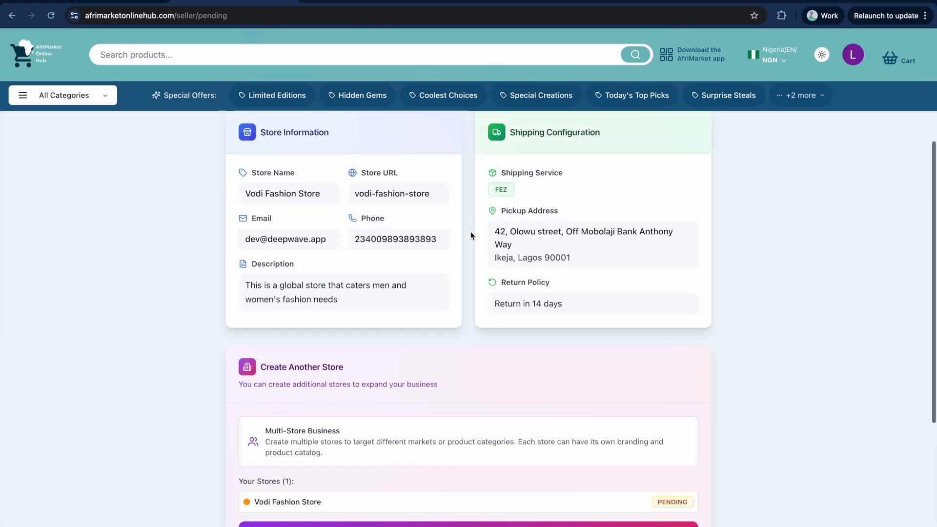
scroll(470, 236, "up", 1)
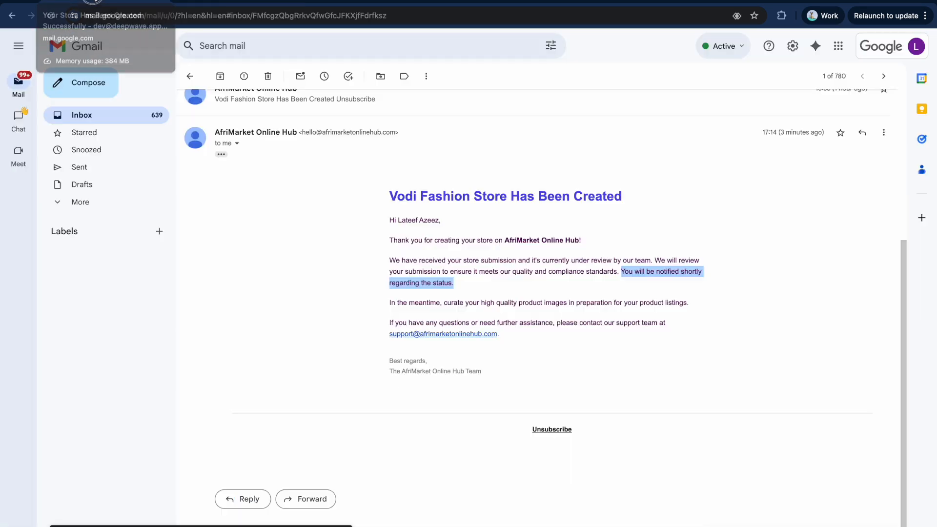
Open the 'Your Store is now LIVE!!!' e-mail with images shown, then return to store settings.
left_click(97, 3)
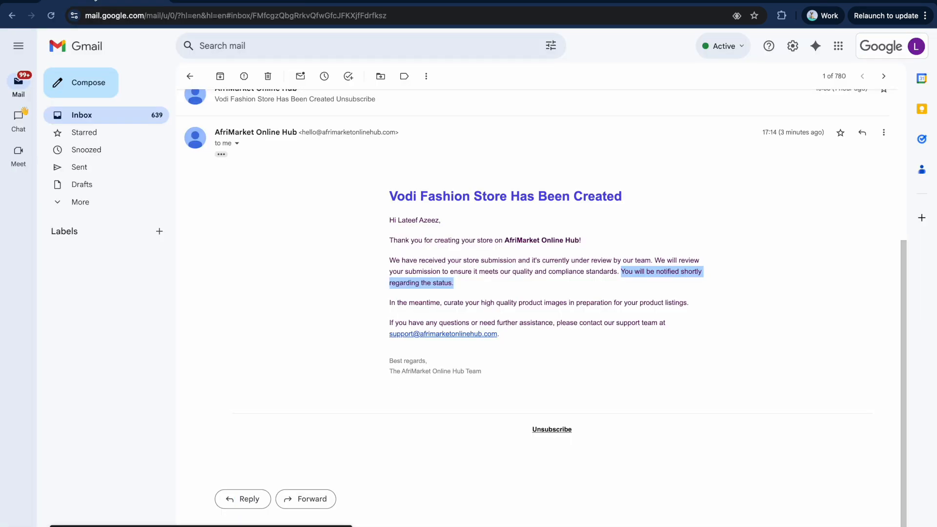
left_click(99, 116)
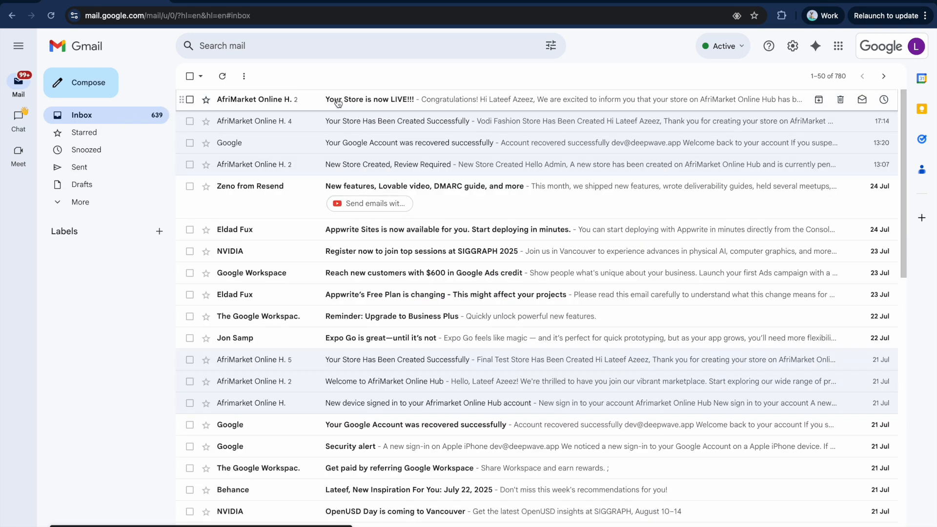
left_click(433, 103)
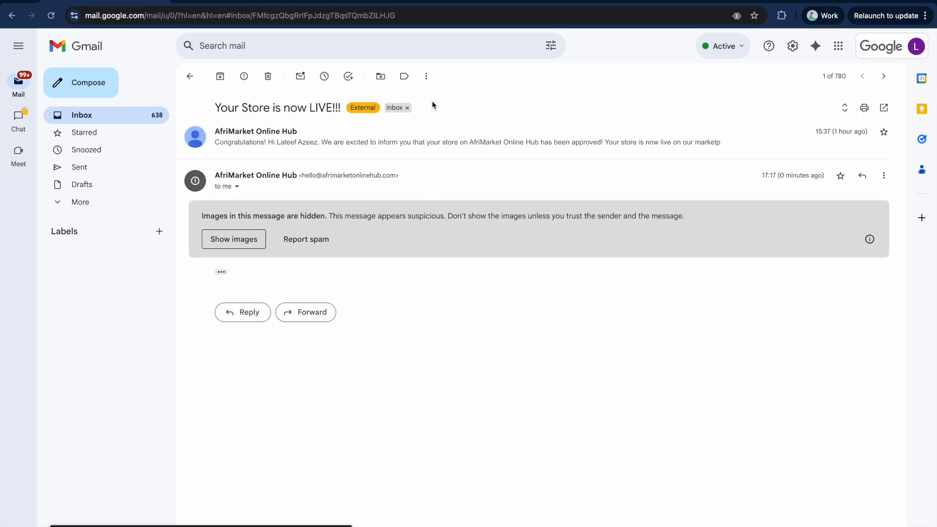
left_click(221, 272)
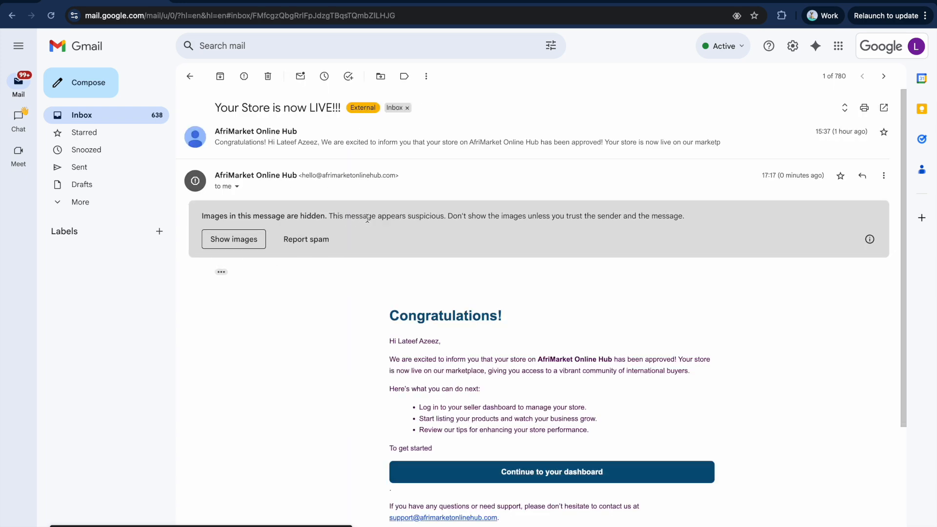
scroll(366, 220, "down", 3)
scroll(344, 185, "up", 2)
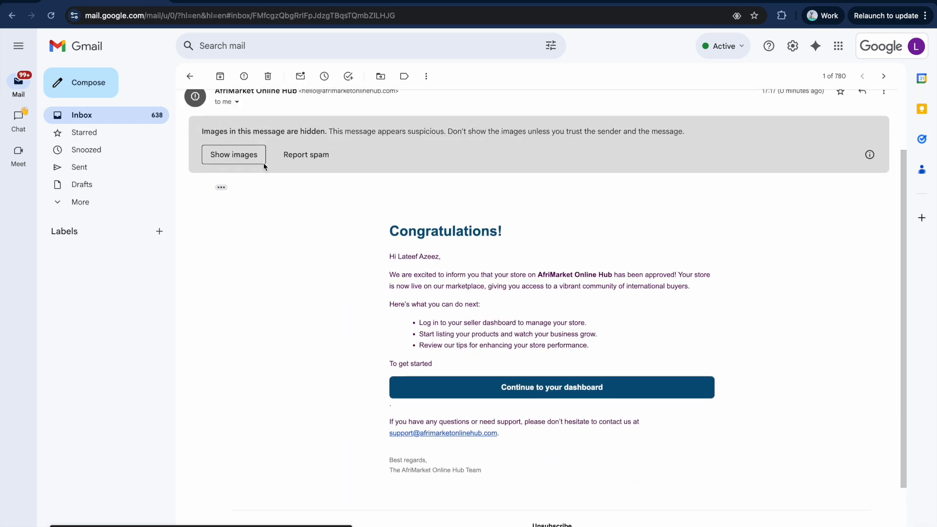
left_click(225, 154)
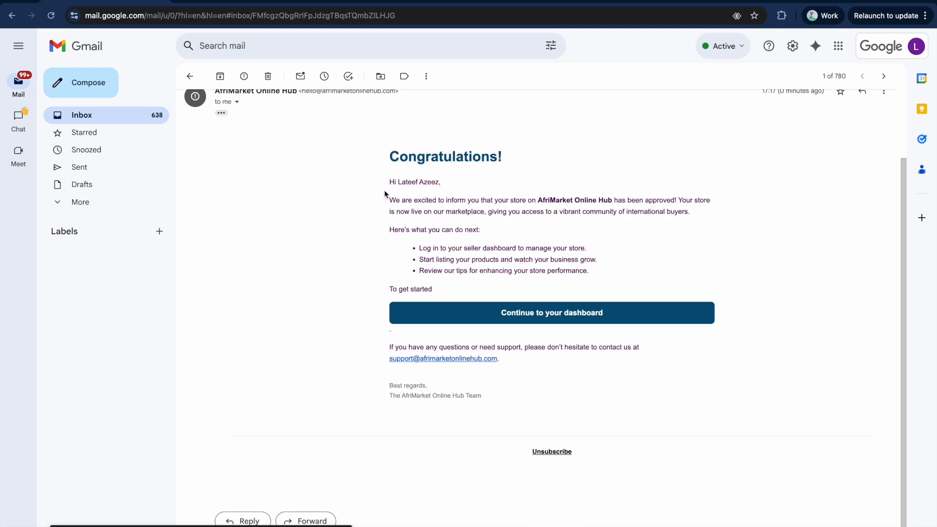
left_click_drag(385, 199, 574, 279)
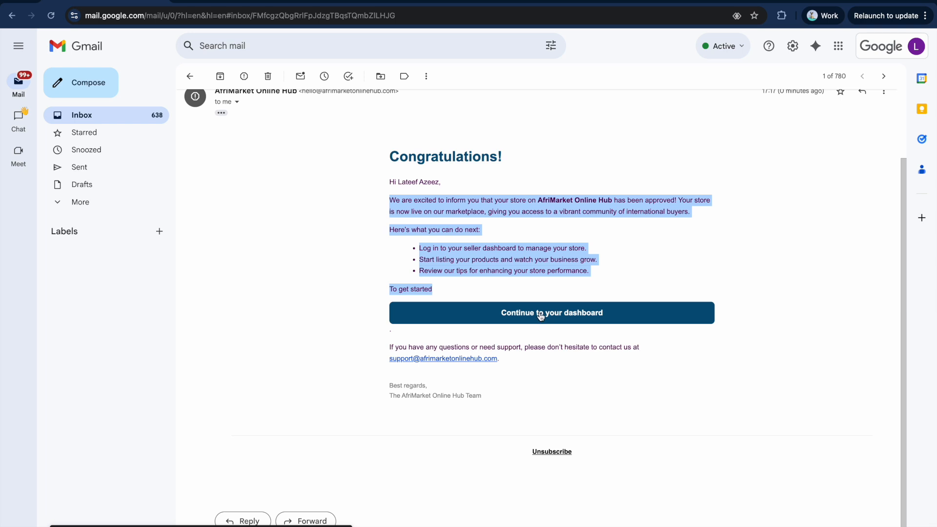
left_click(214, 1)
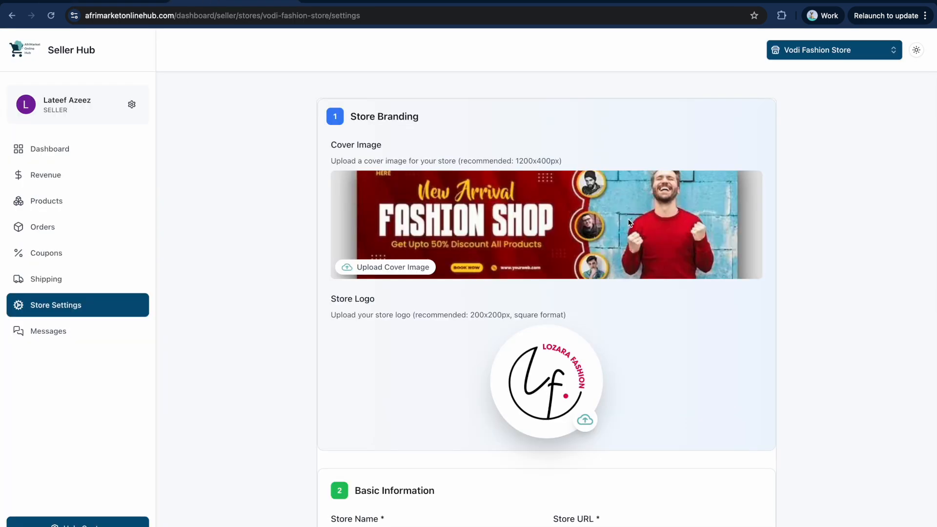
Reach the Vodi Fashion Store seller dashboard via the AfriMarket homepage and the approval email's link.
scroll(230, 101, "up", 2)
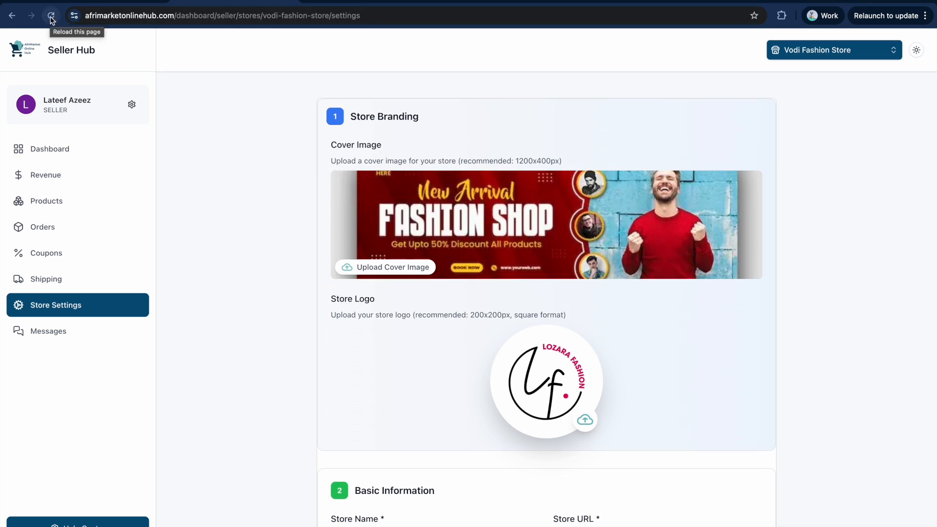
left_click(20, 48)
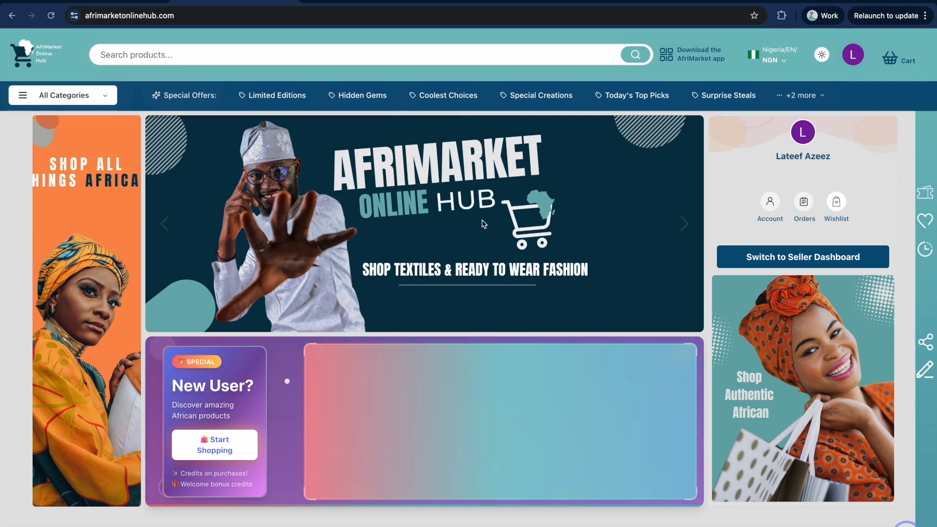
left_click(783, 259)
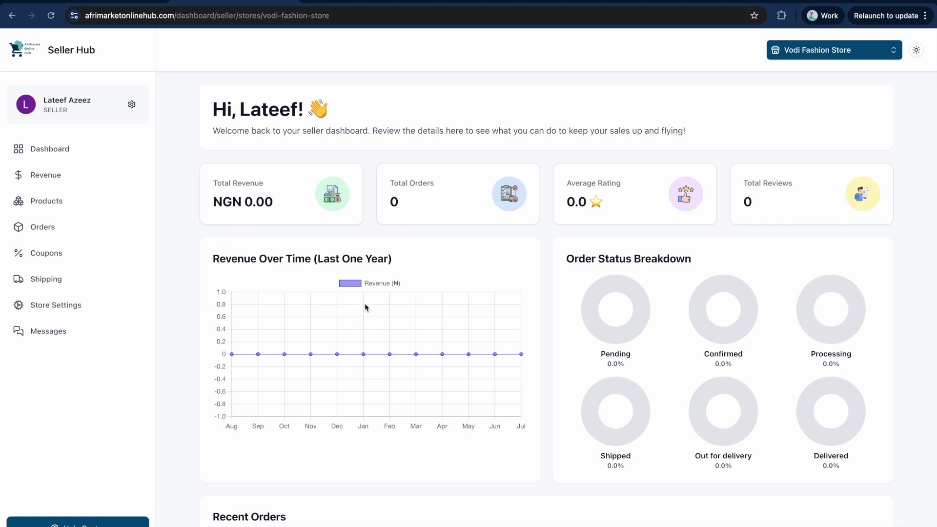
left_click(94, 1)
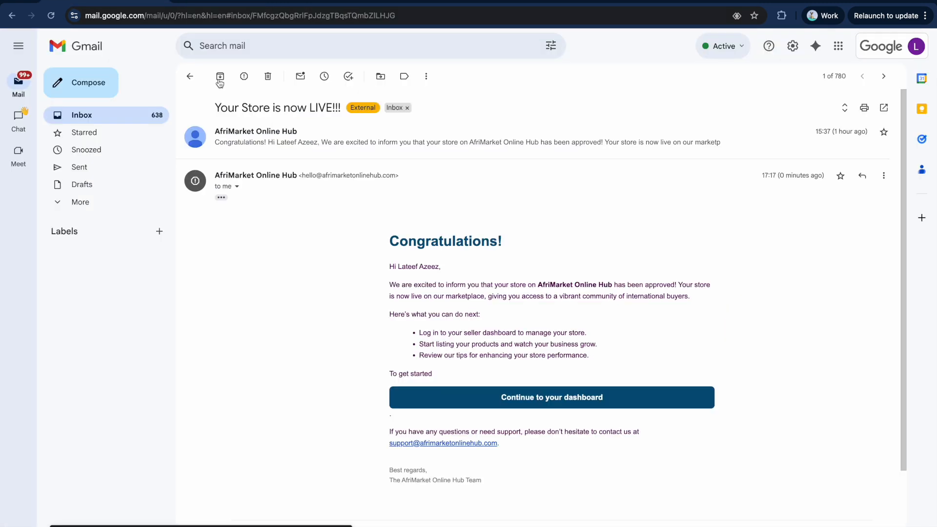
left_click(537, 403)
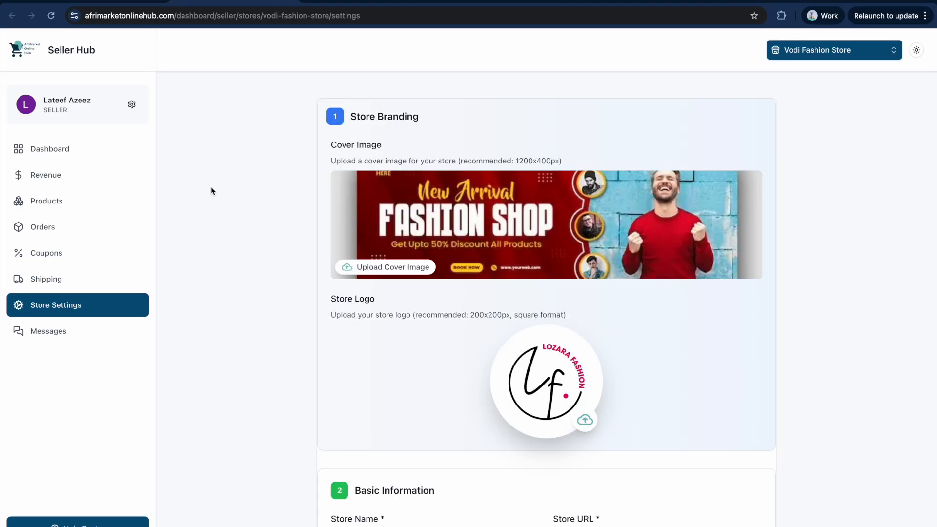
Mark Vodi Fashion Store as a Featured Store and save the settings.
scroll(431, 259, "down", 7)
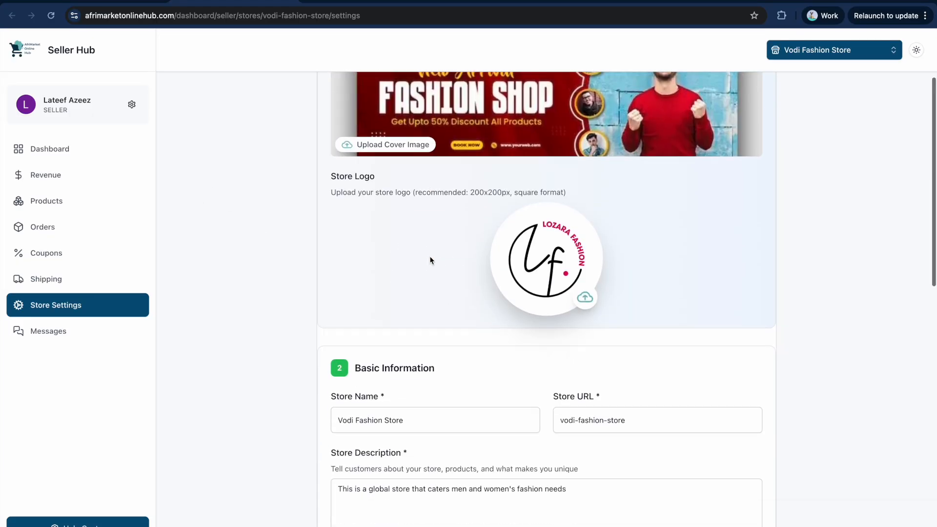
scroll(431, 259, "up", 7)
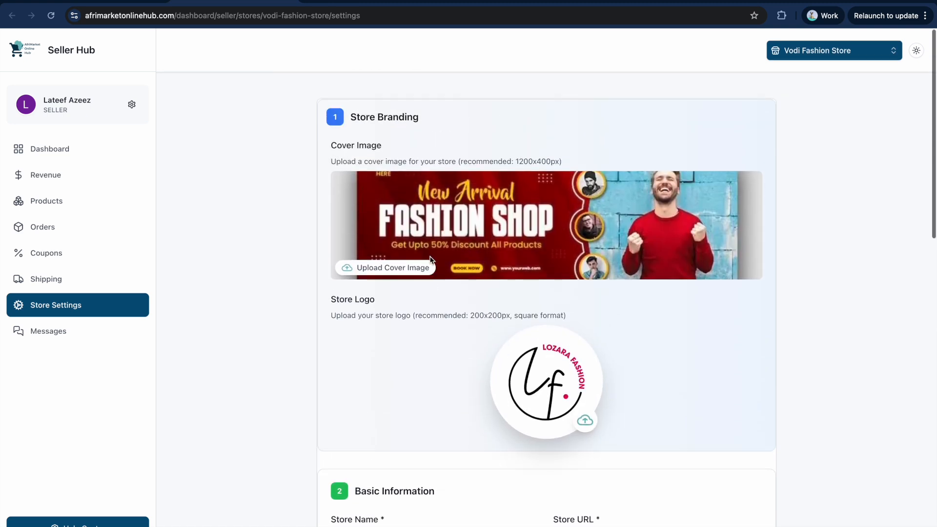
scroll(441, 256, "down", 1)
scroll(442, 256, "down", 1)
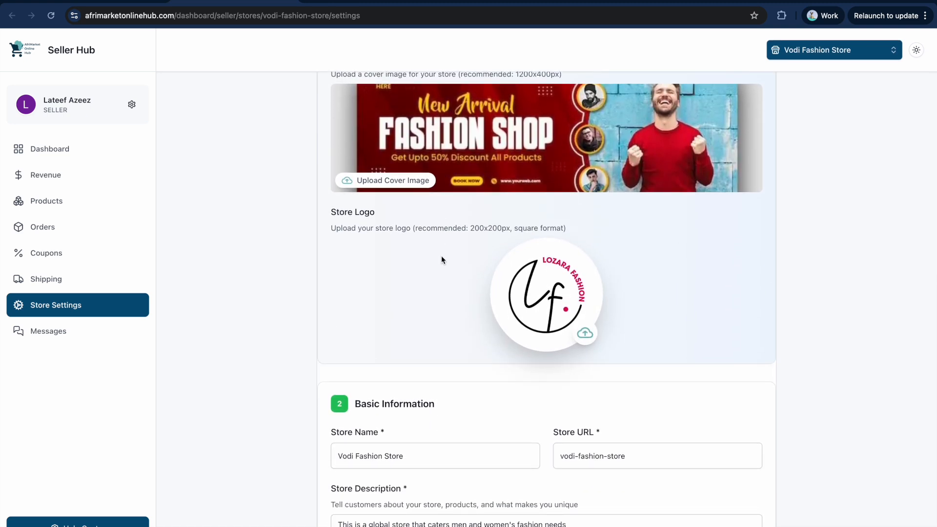
scroll(443, 265, "down", 7)
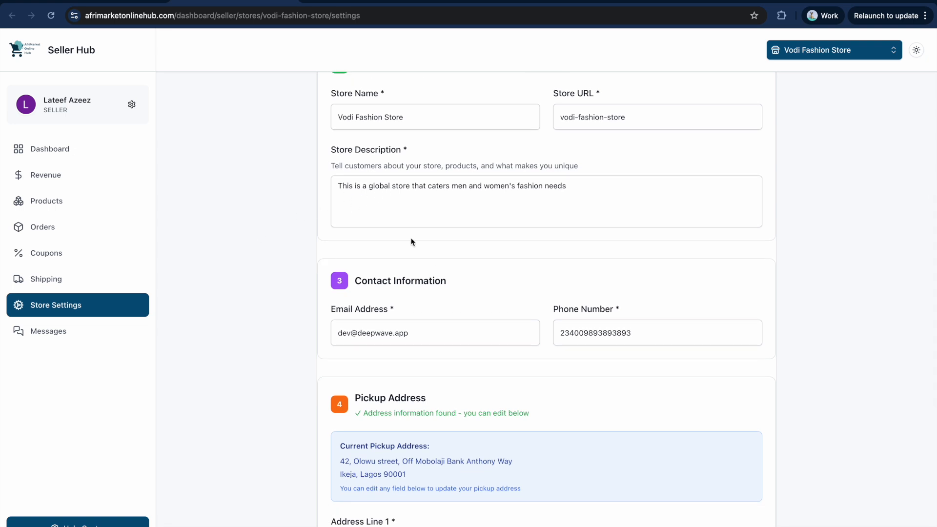
scroll(411, 243, "down", 3)
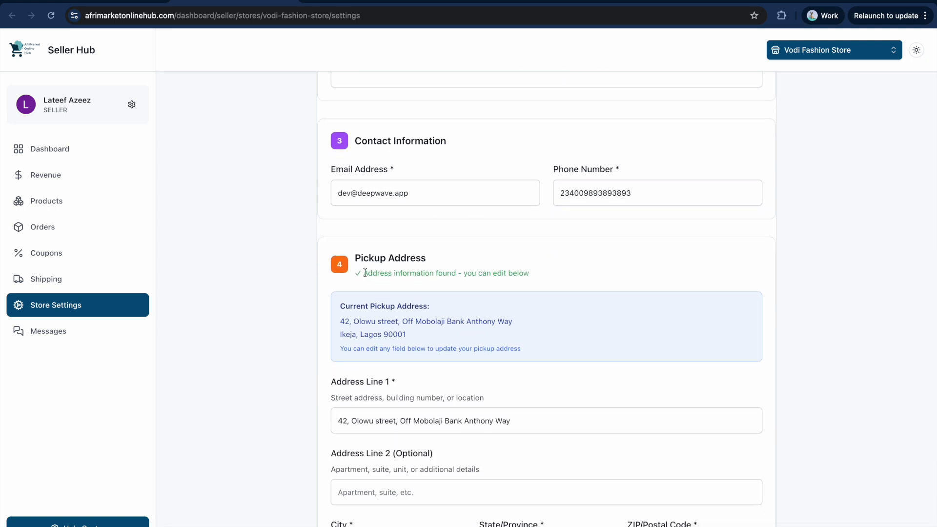
scroll(394, 297, "down", 6)
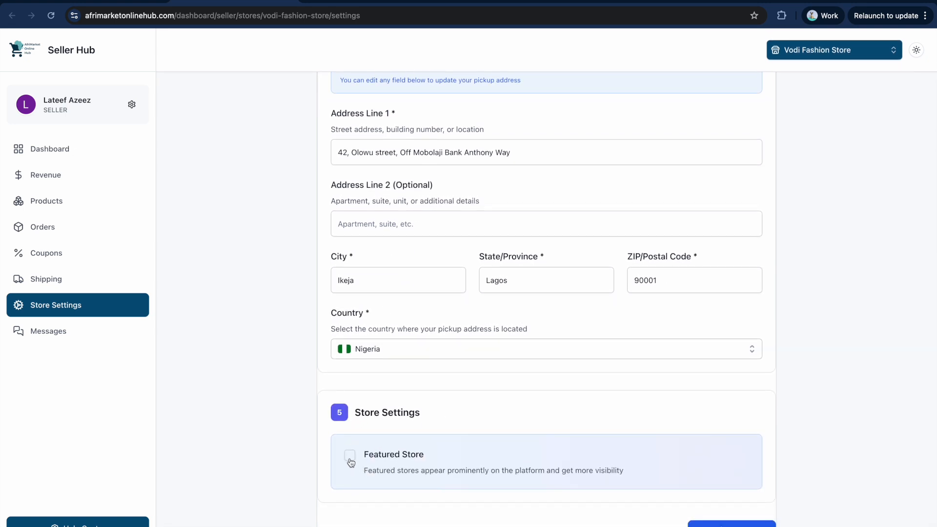
scroll(445, 418, "up", 3)
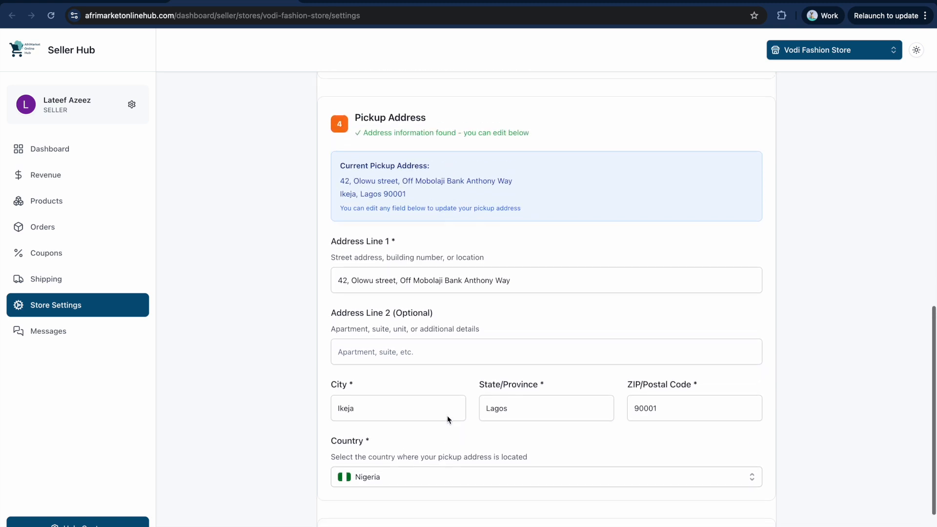
scroll(464, 355, "up", 3)
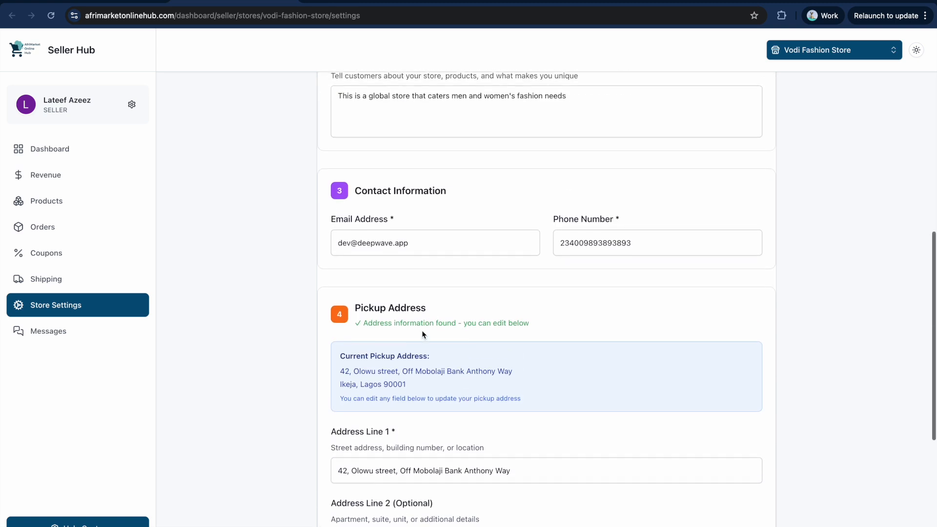
scroll(502, 336, "down", 6)
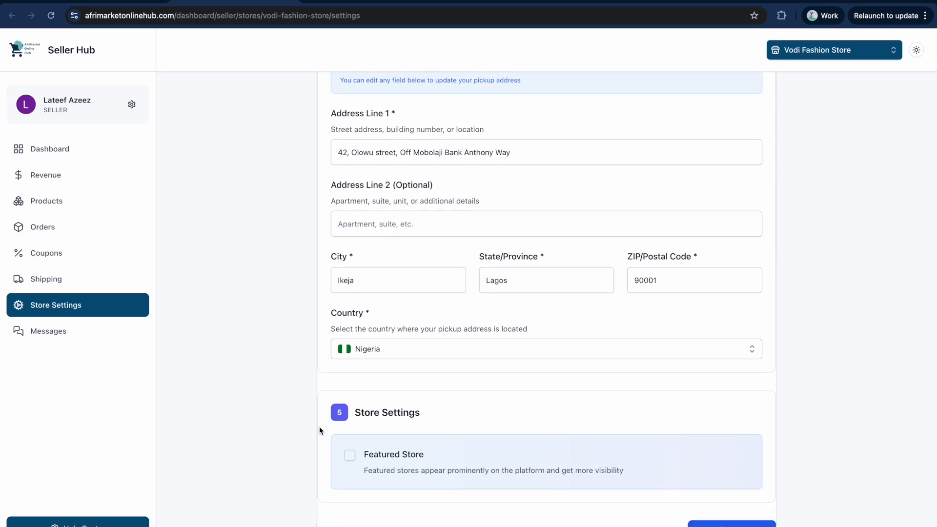
left_click(351, 459)
left_click(722, 523)
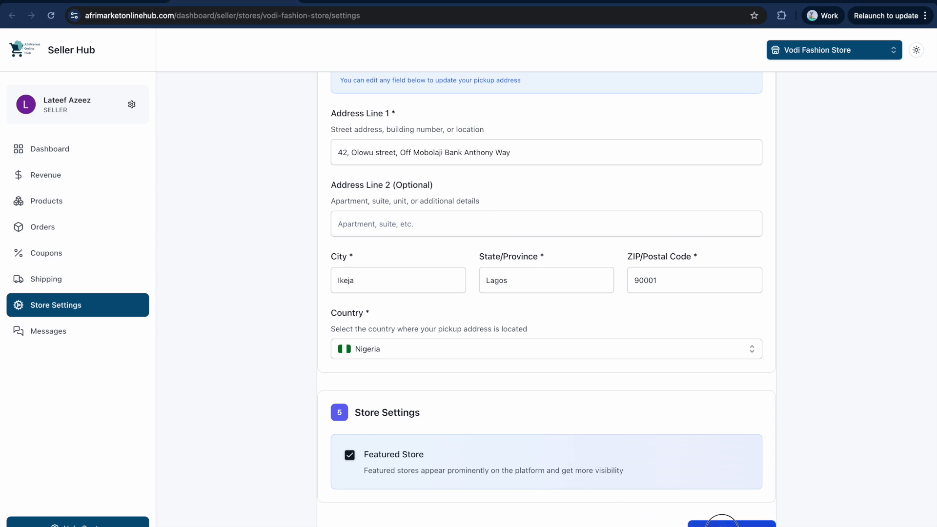
Choose Nigeria as the pickup address country and save the store settings again.
left_click(392, 347)
left_click(364, 392)
left_click(721, 524)
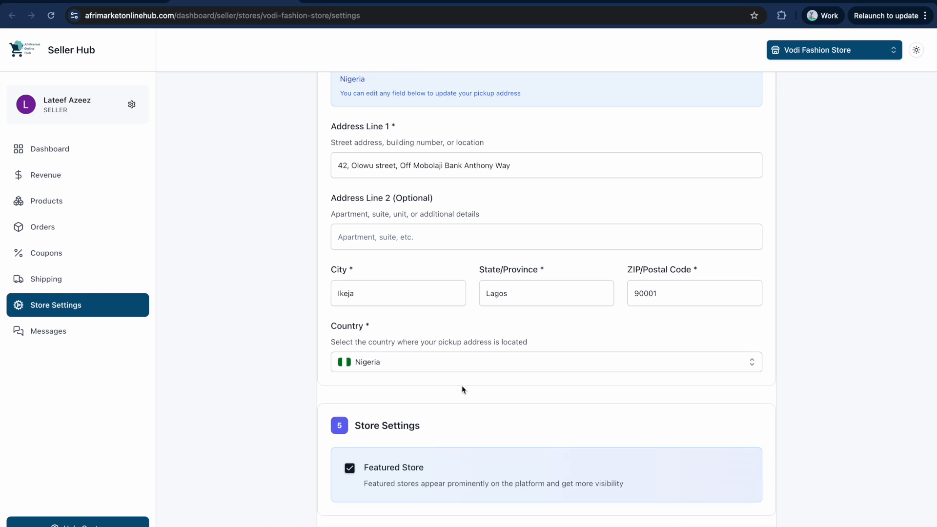
scroll(361, 462, "up", 15)
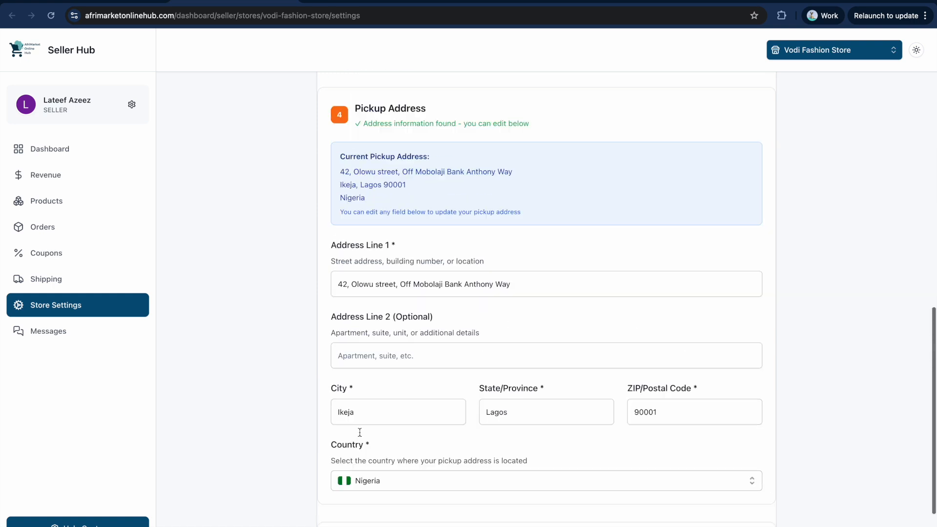
scroll(361, 436, "up", 4)
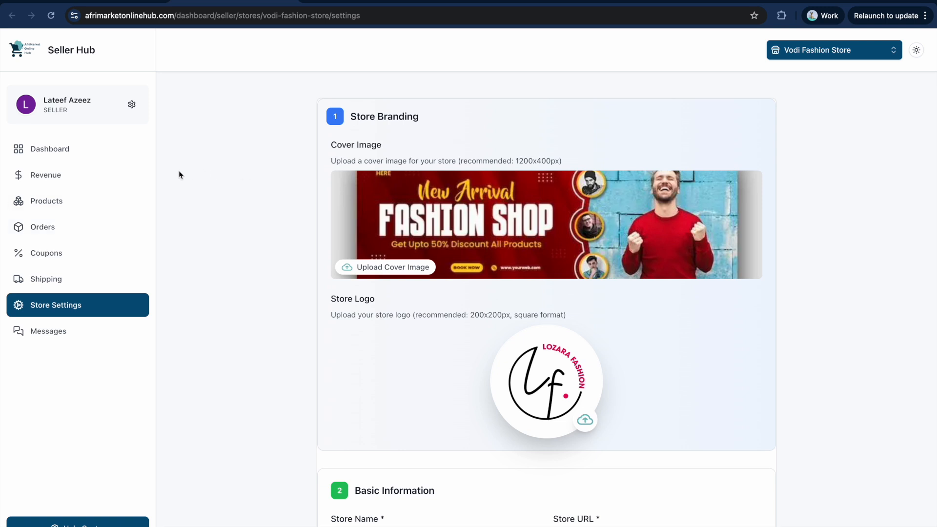
left_click(341, 3)
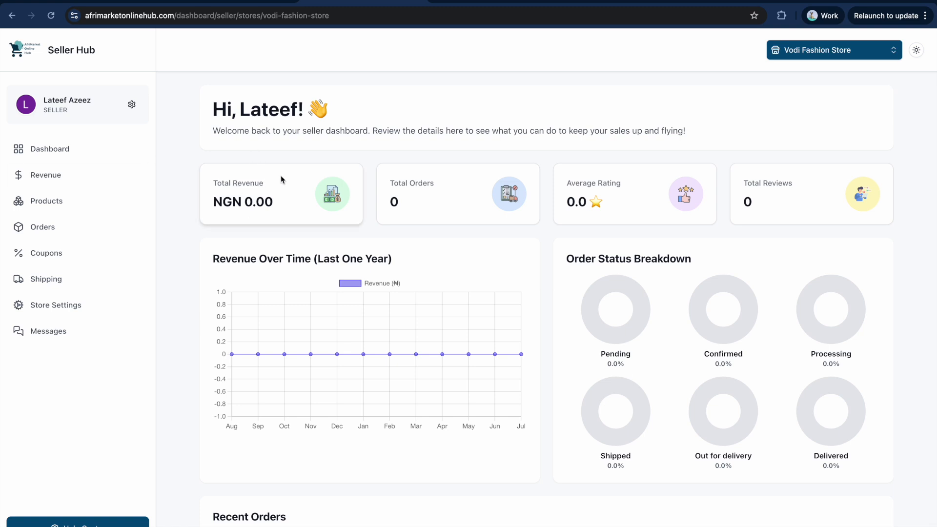
left_click(240, 4)
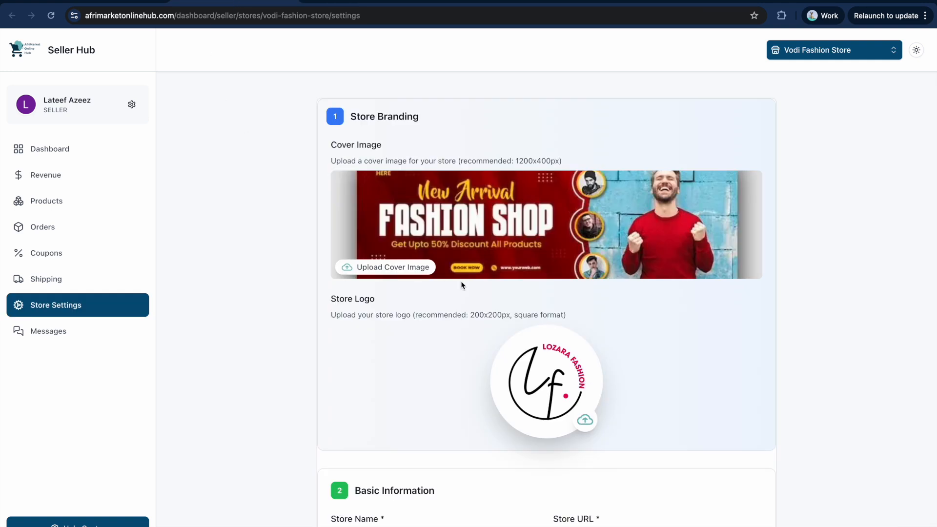
scroll(361, 299, "down", 3)
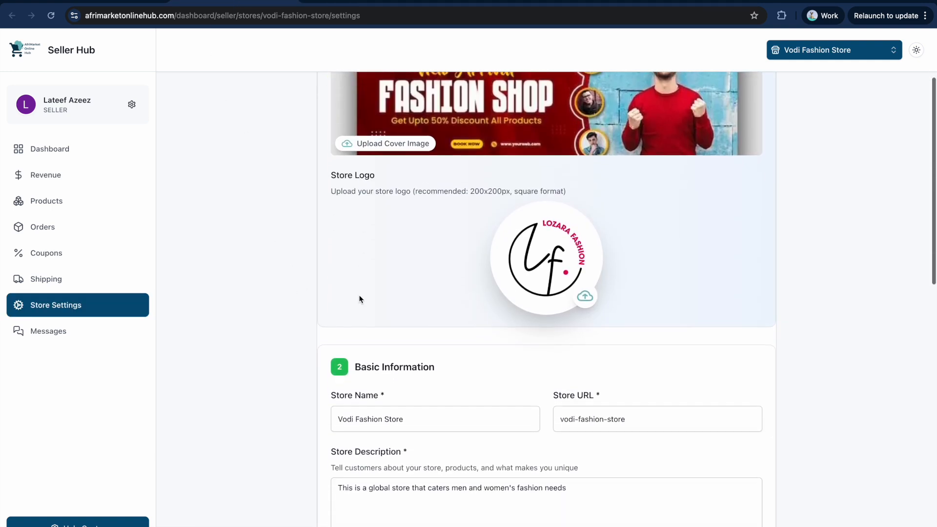